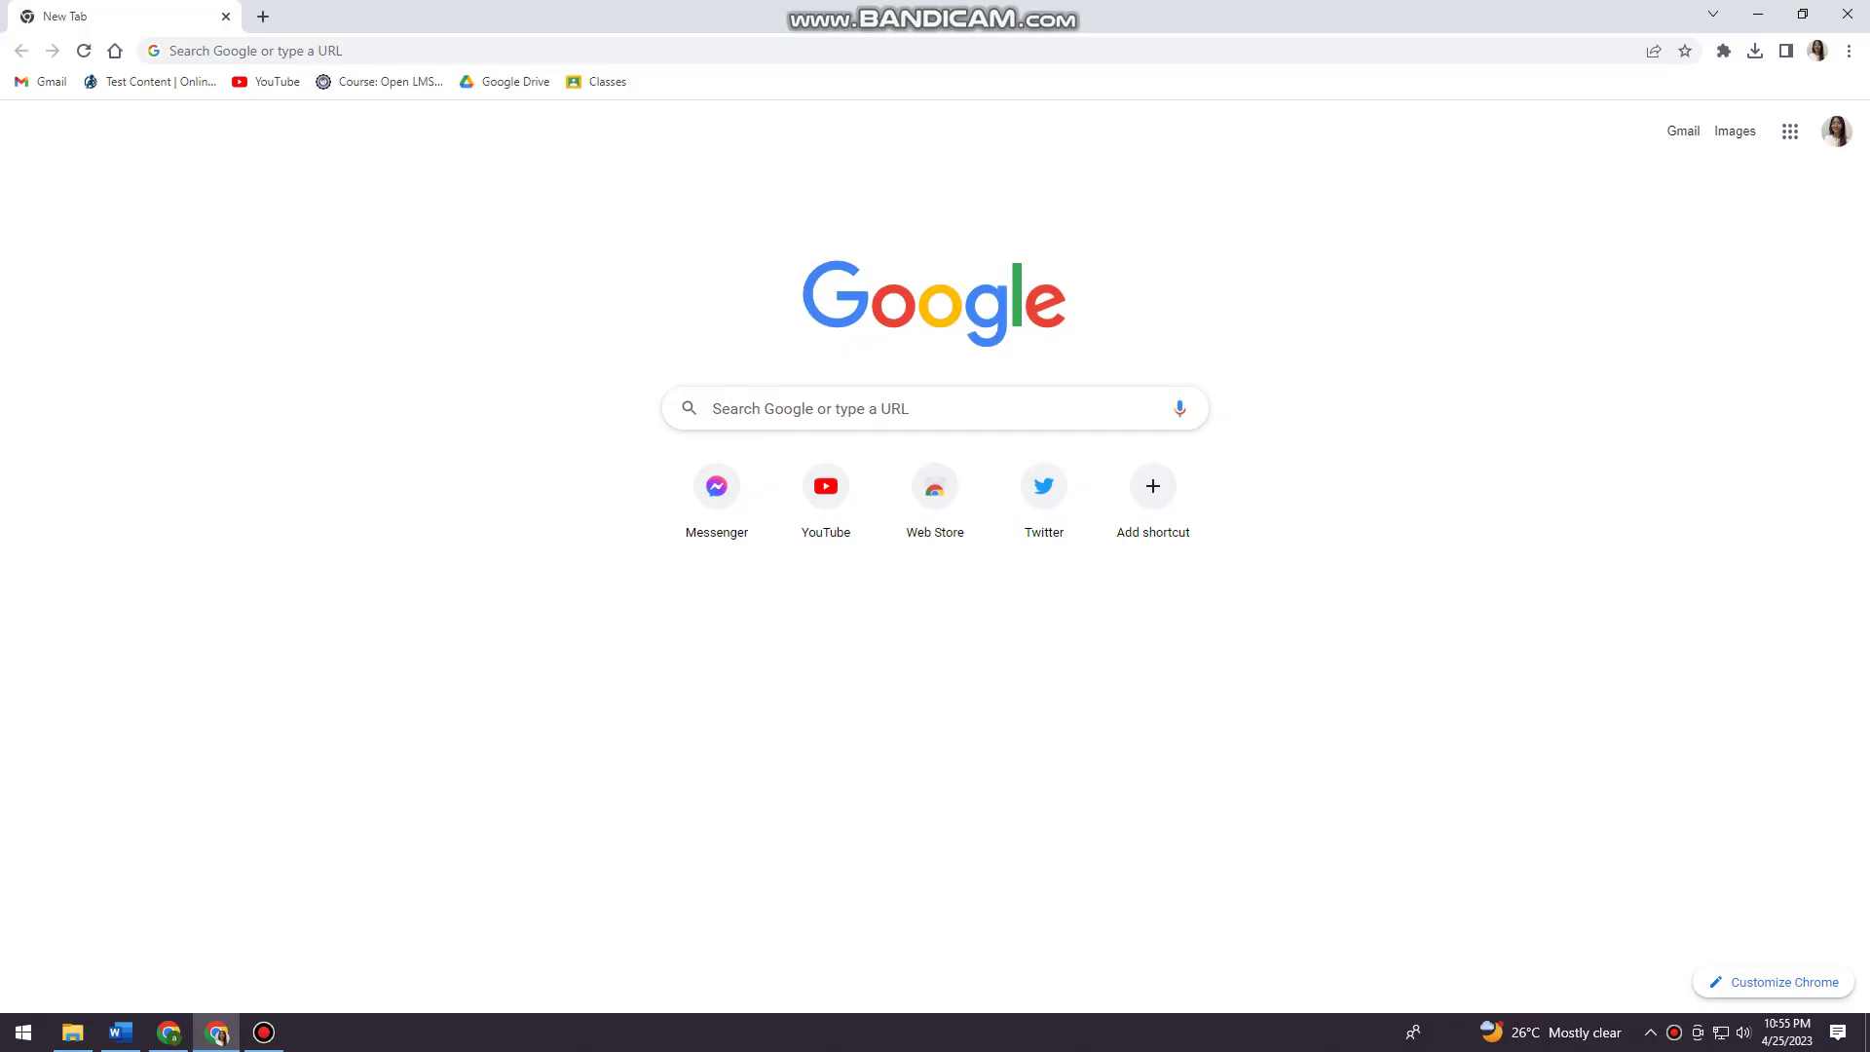
# Load roblox.com in Chrome, then select the page address
pyautogui.click(255, 50)
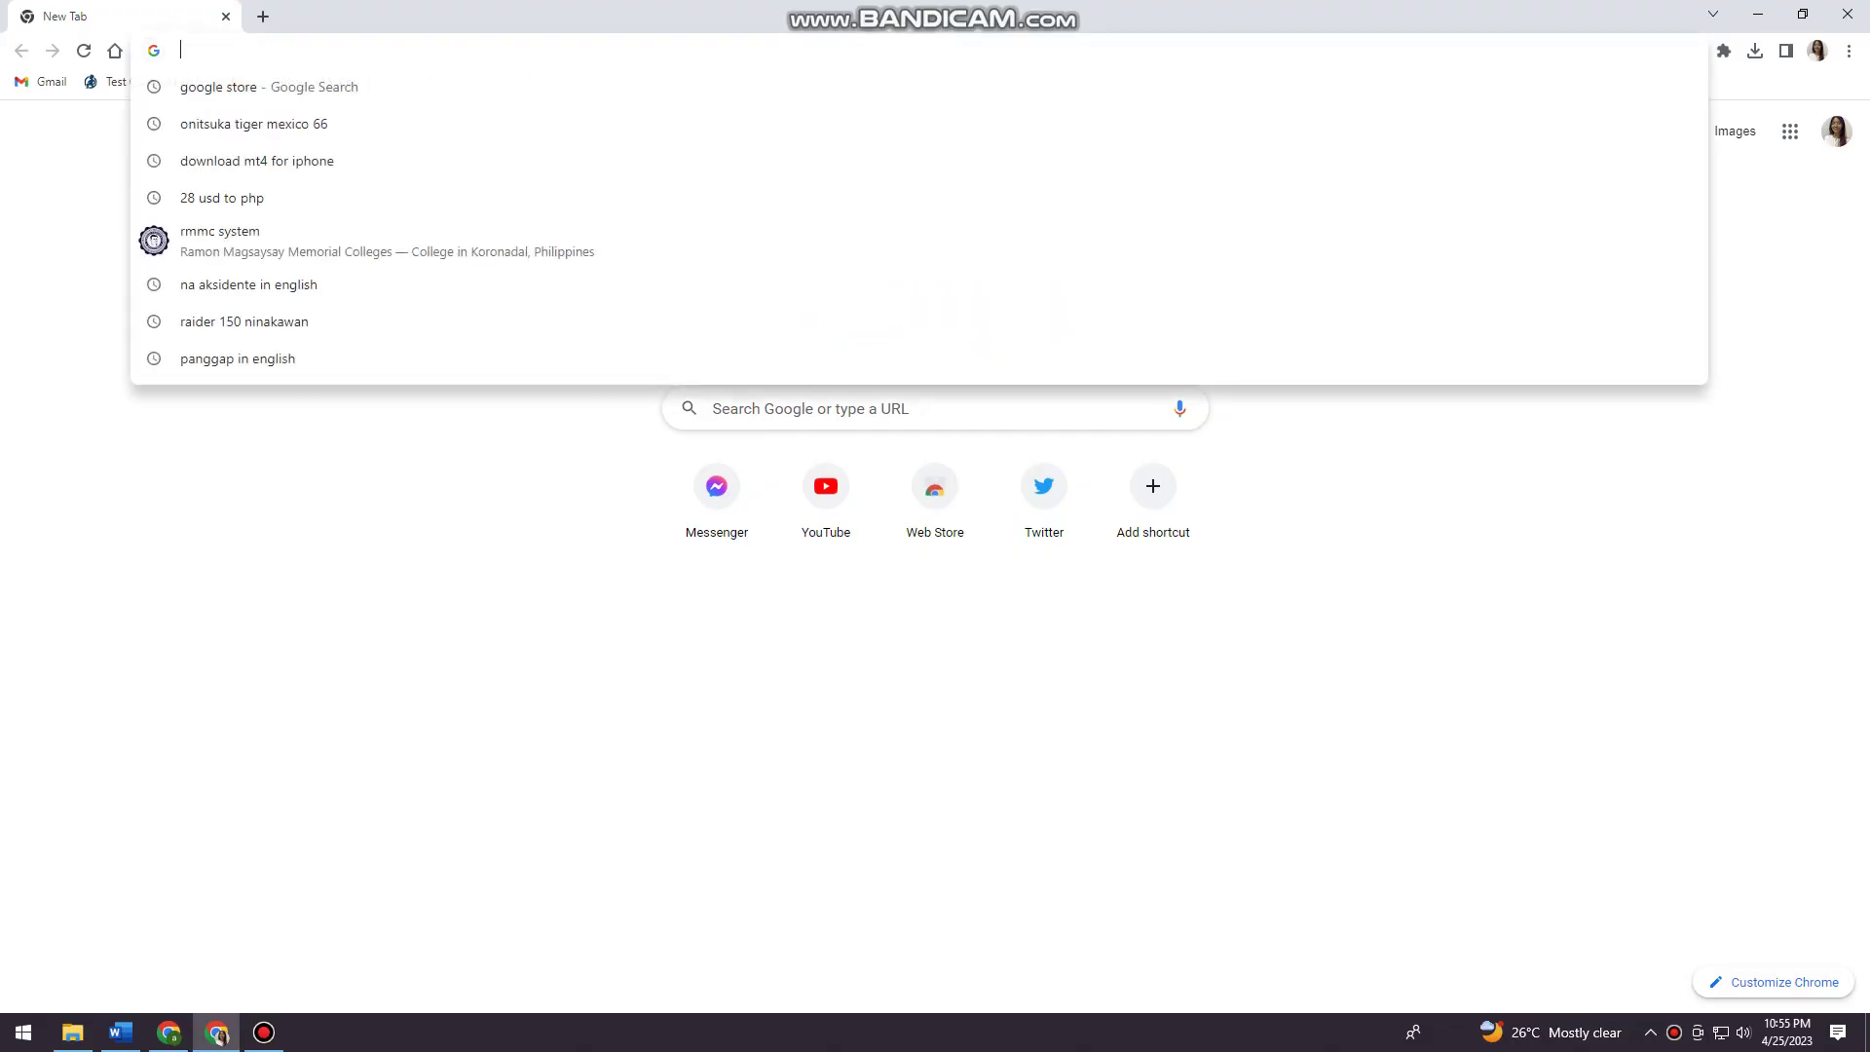
pyautogui.write('r')
pyautogui.press('Return')
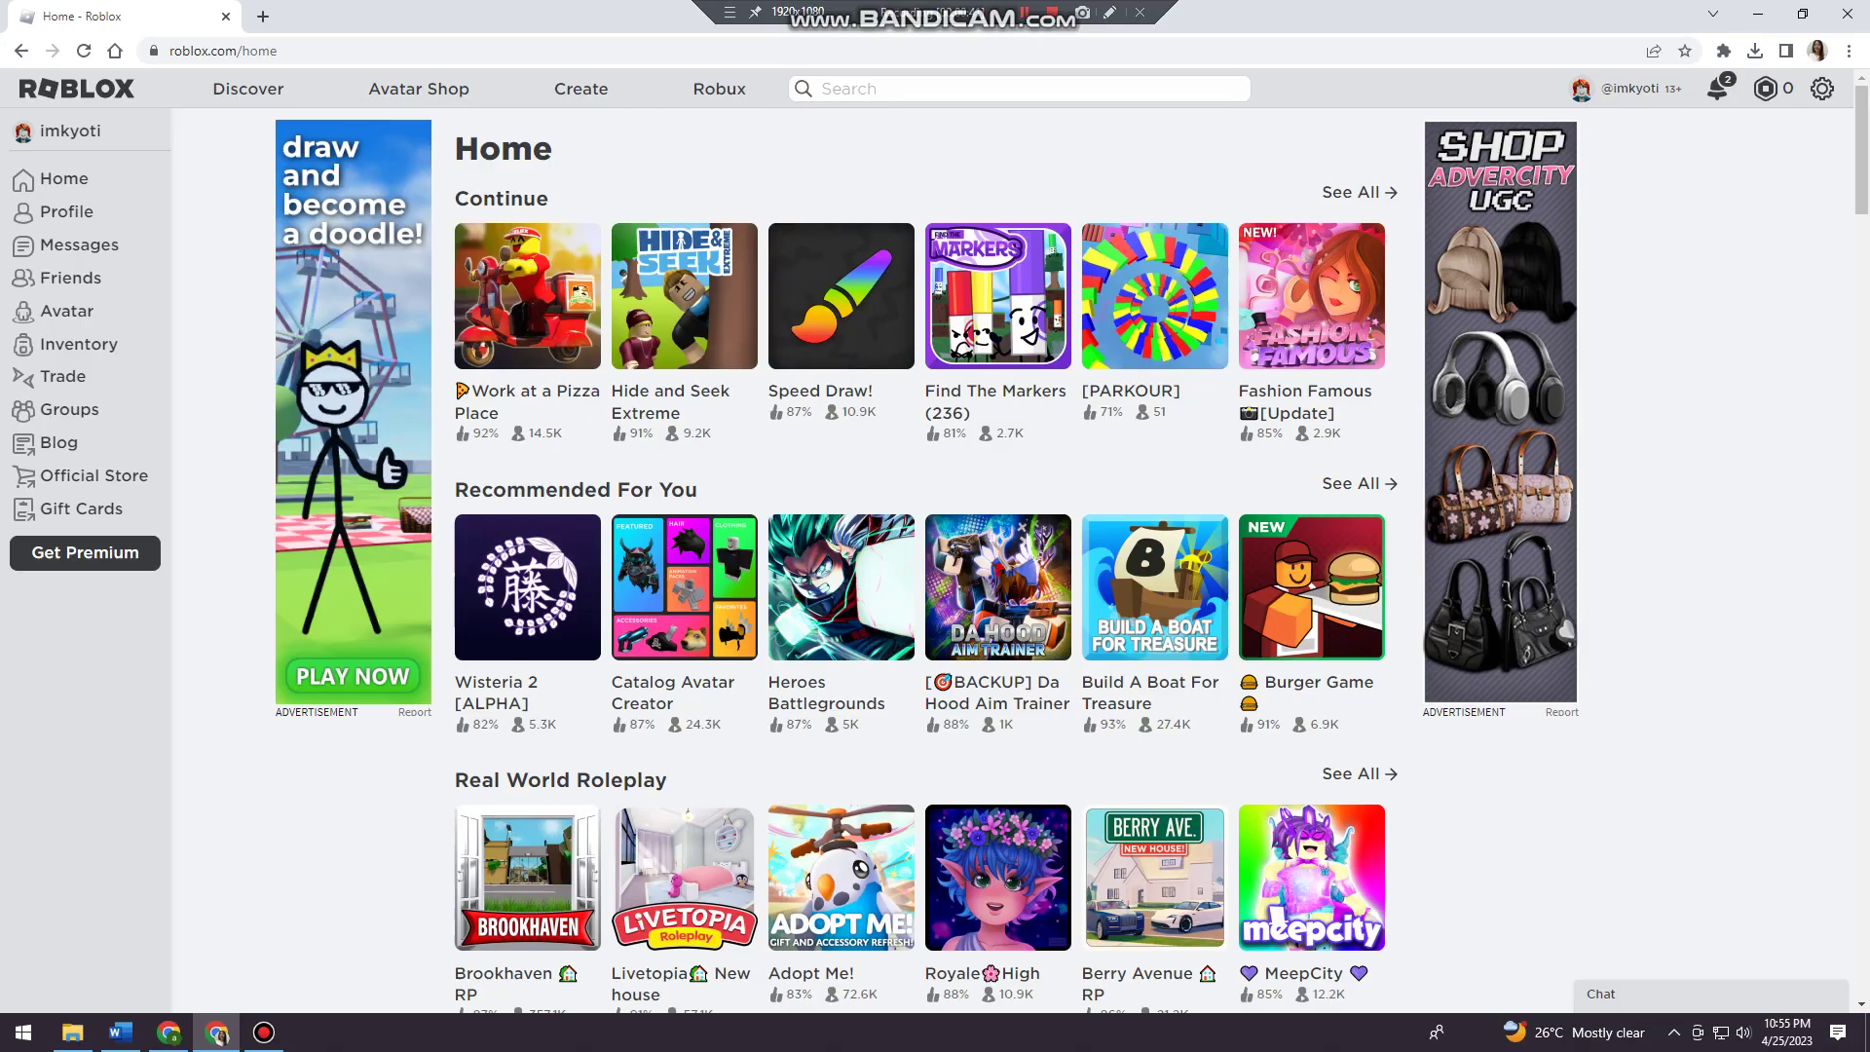
pyautogui.hotkey('ctrl', 'l')
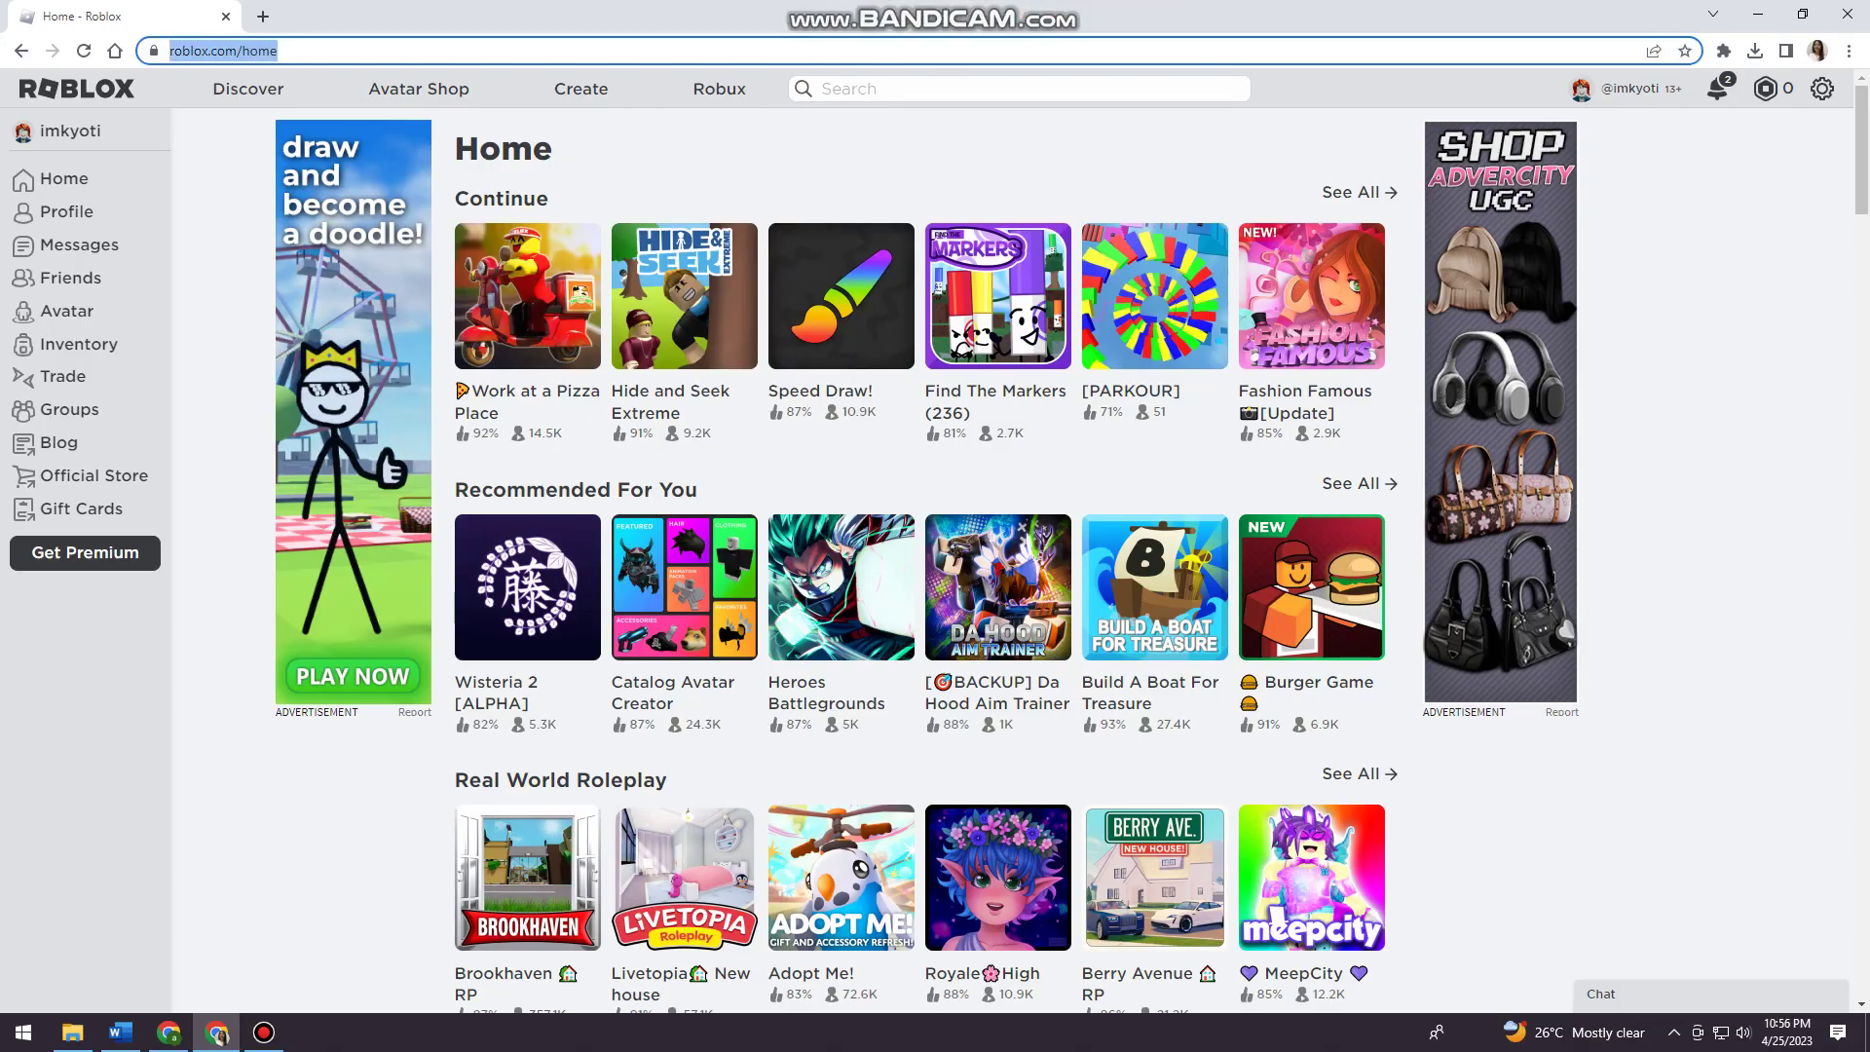
# Search Roblox for 'angel' and pick the 'angel in People' suggestion
pyautogui.click(1023, 89)
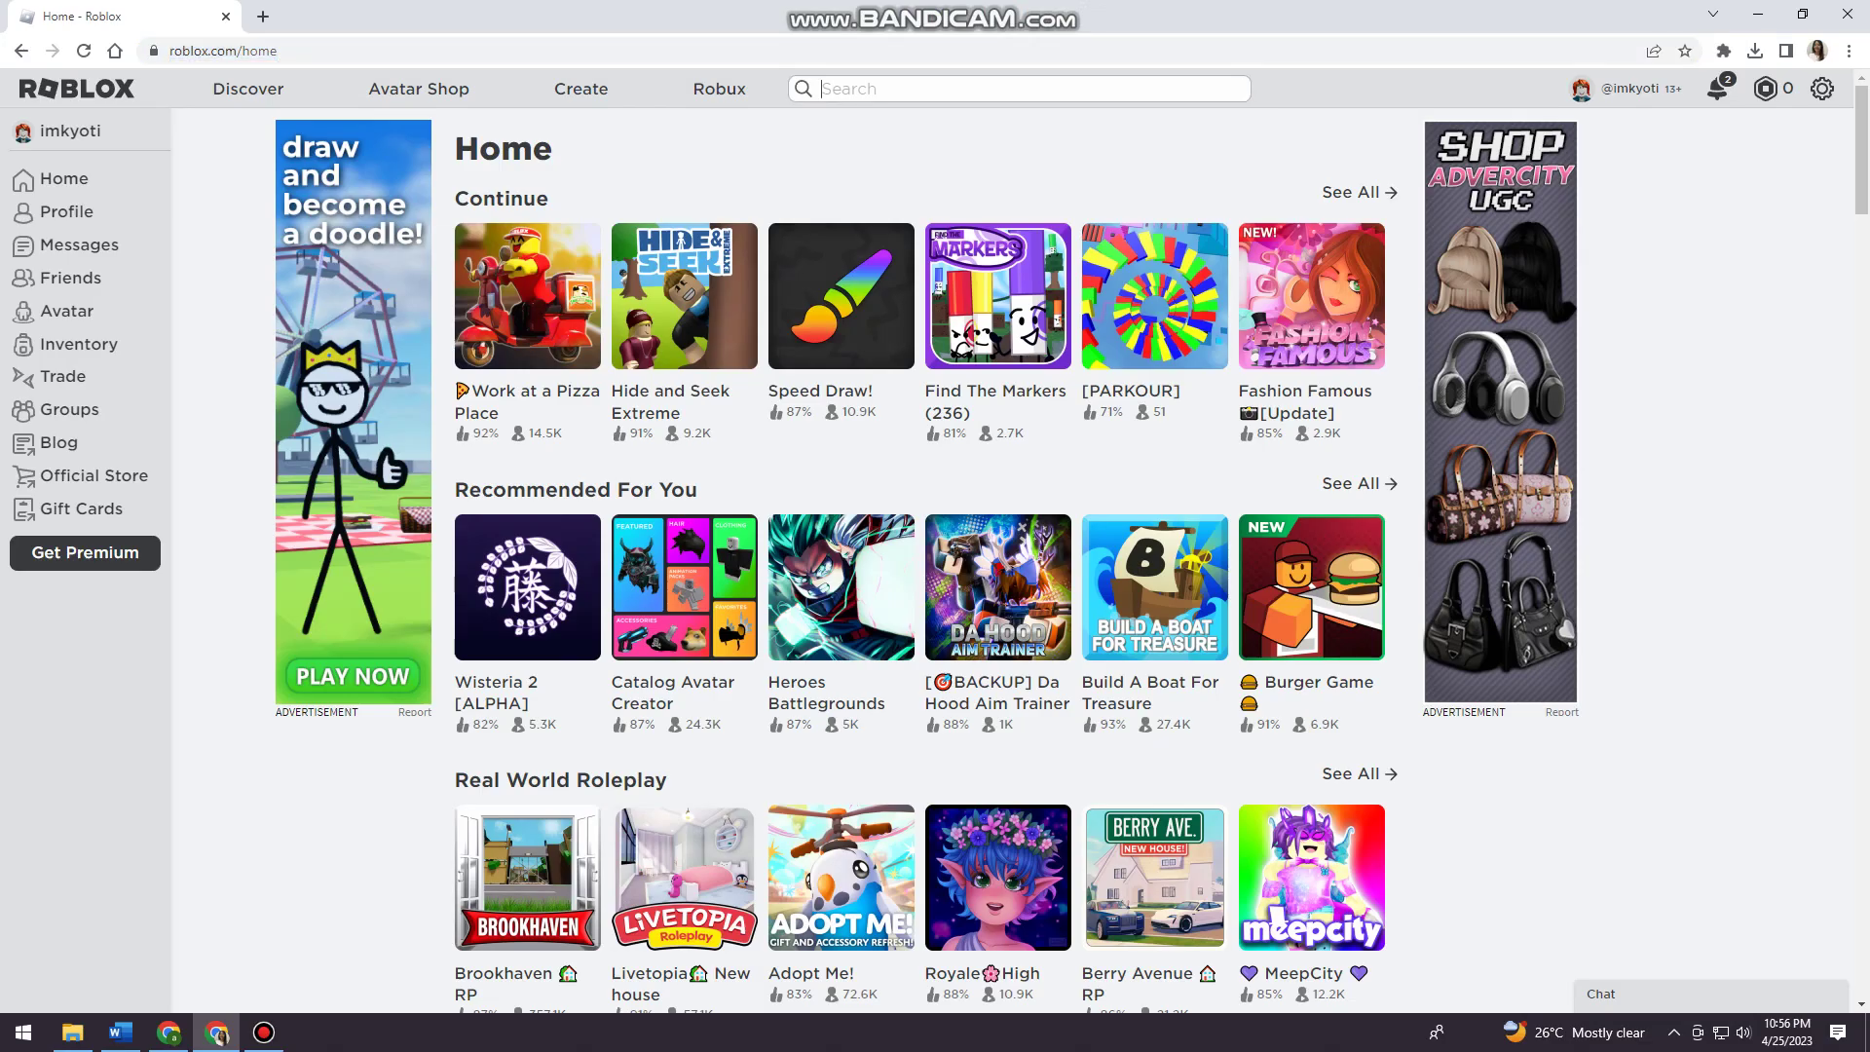
pyautogui.write('angell')
pyautogui.press('BackSpace')
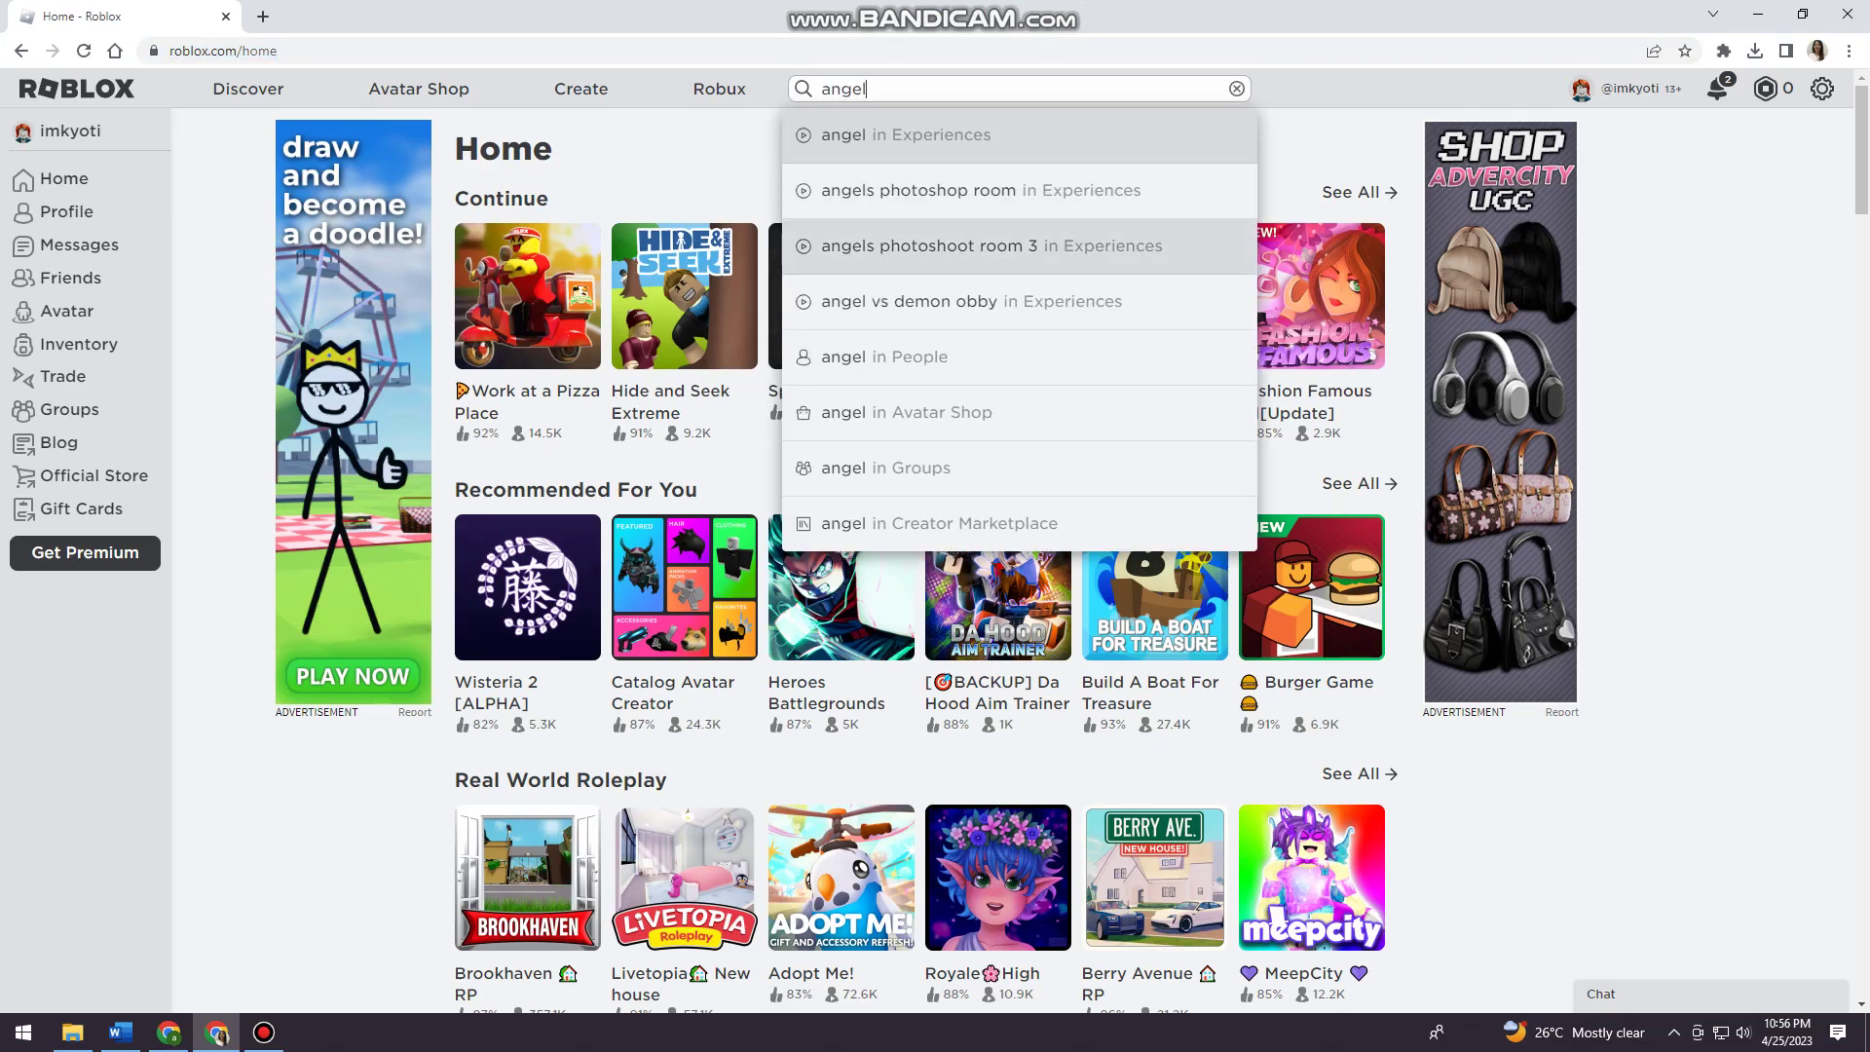
pyautogui.click(884, 358)
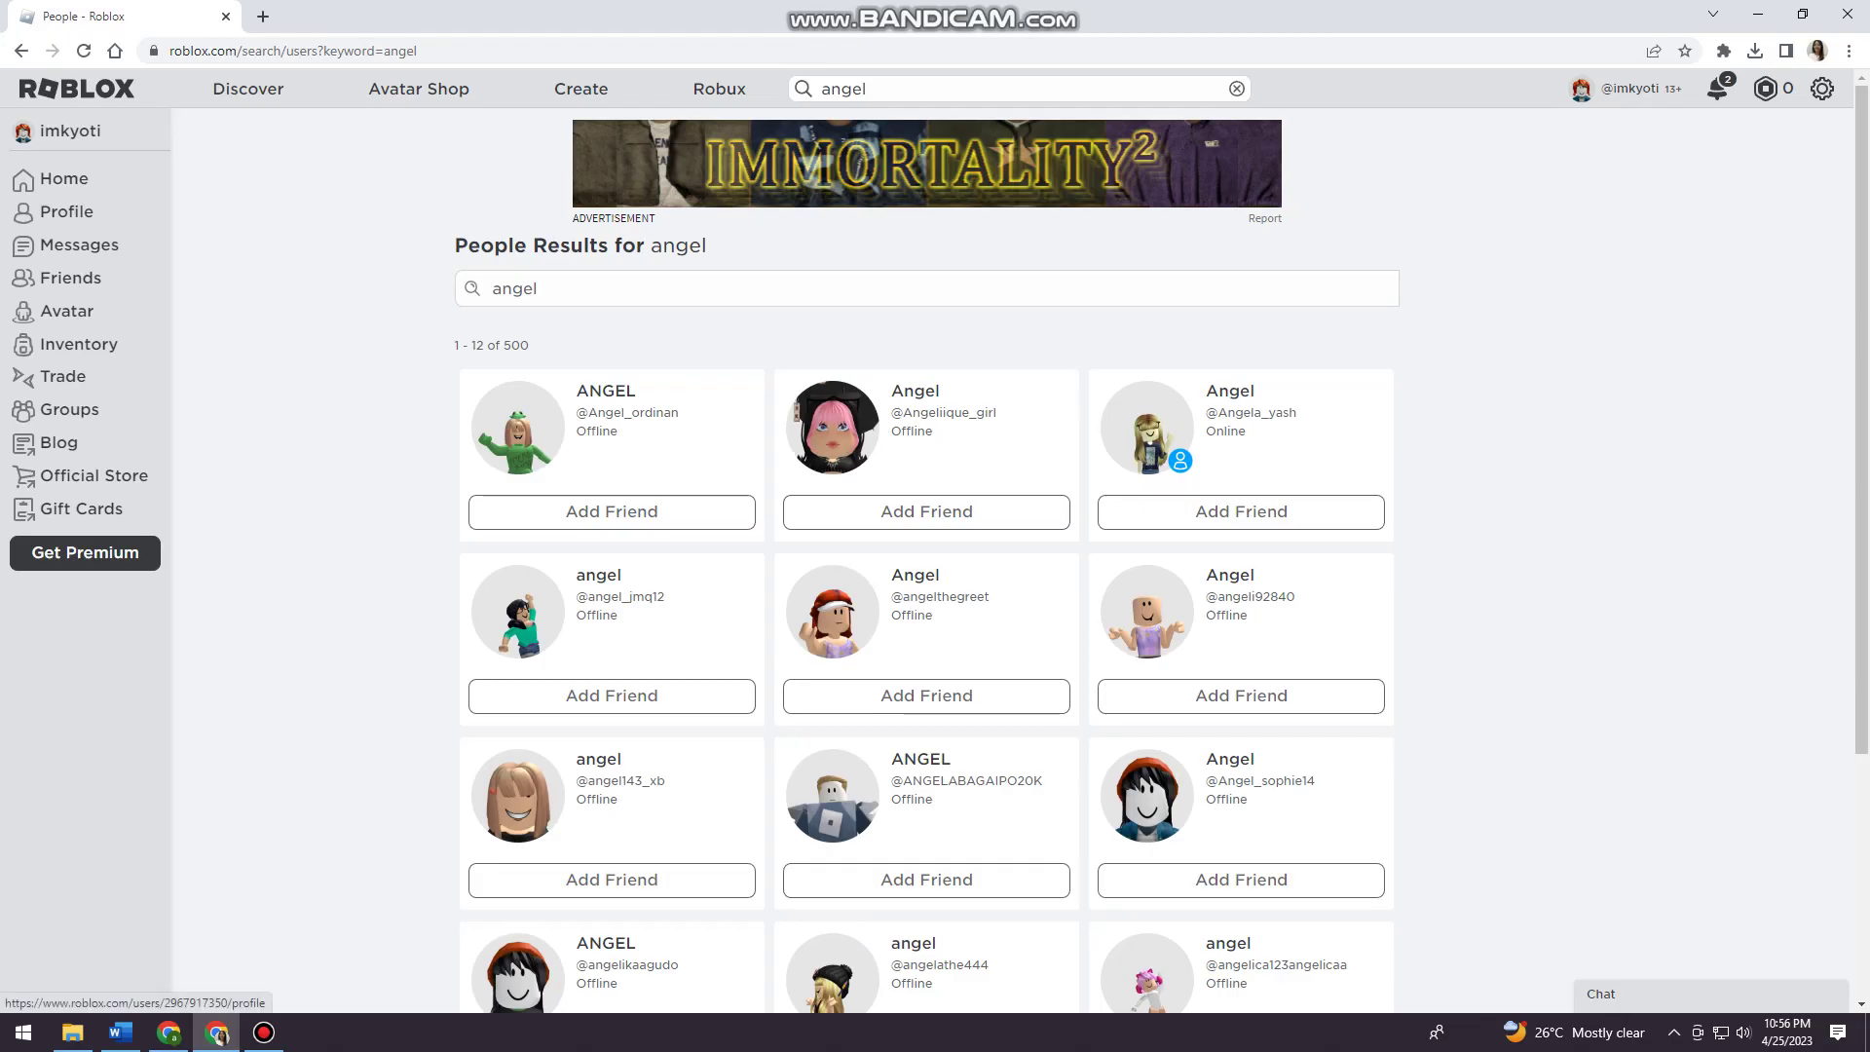
# Open the first ANGEL user card from the search results
pyautogui.click(518, 428)
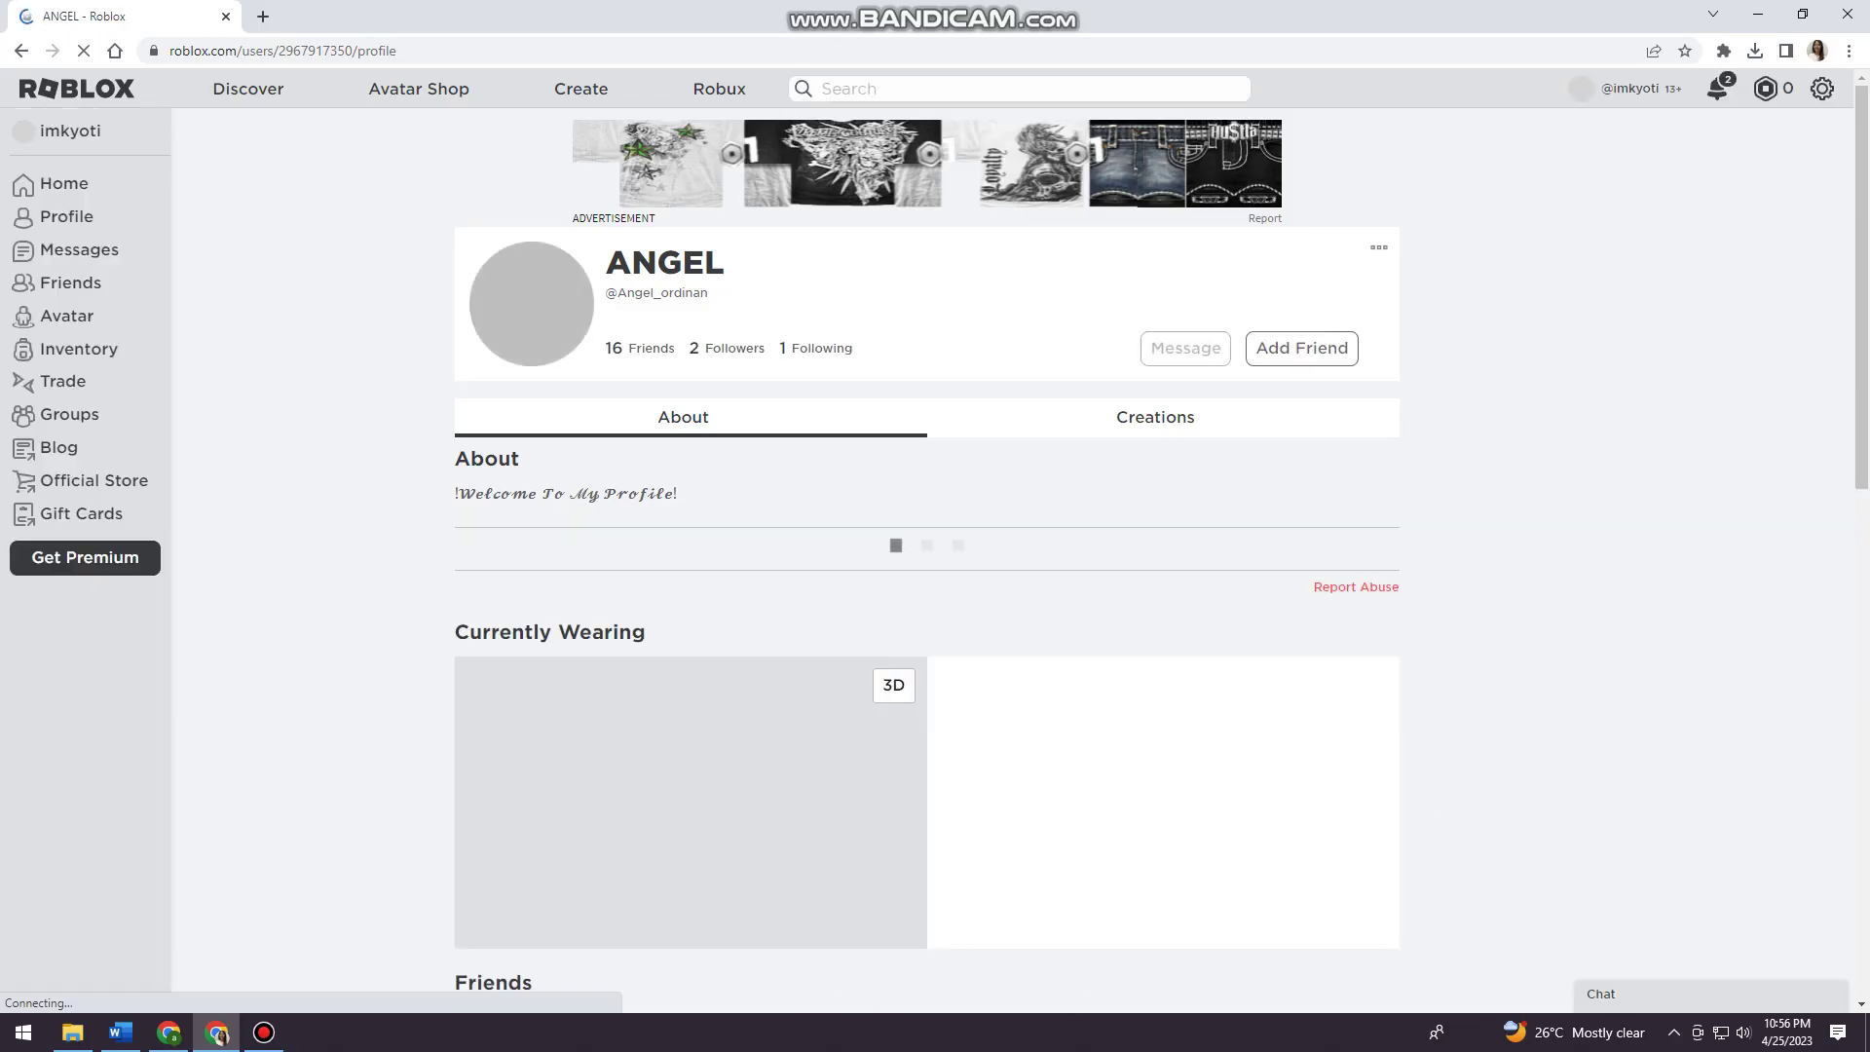
pyautogui.scroll(-3, 926, 584)
pyautogui.scroll(-3, 926, 584)
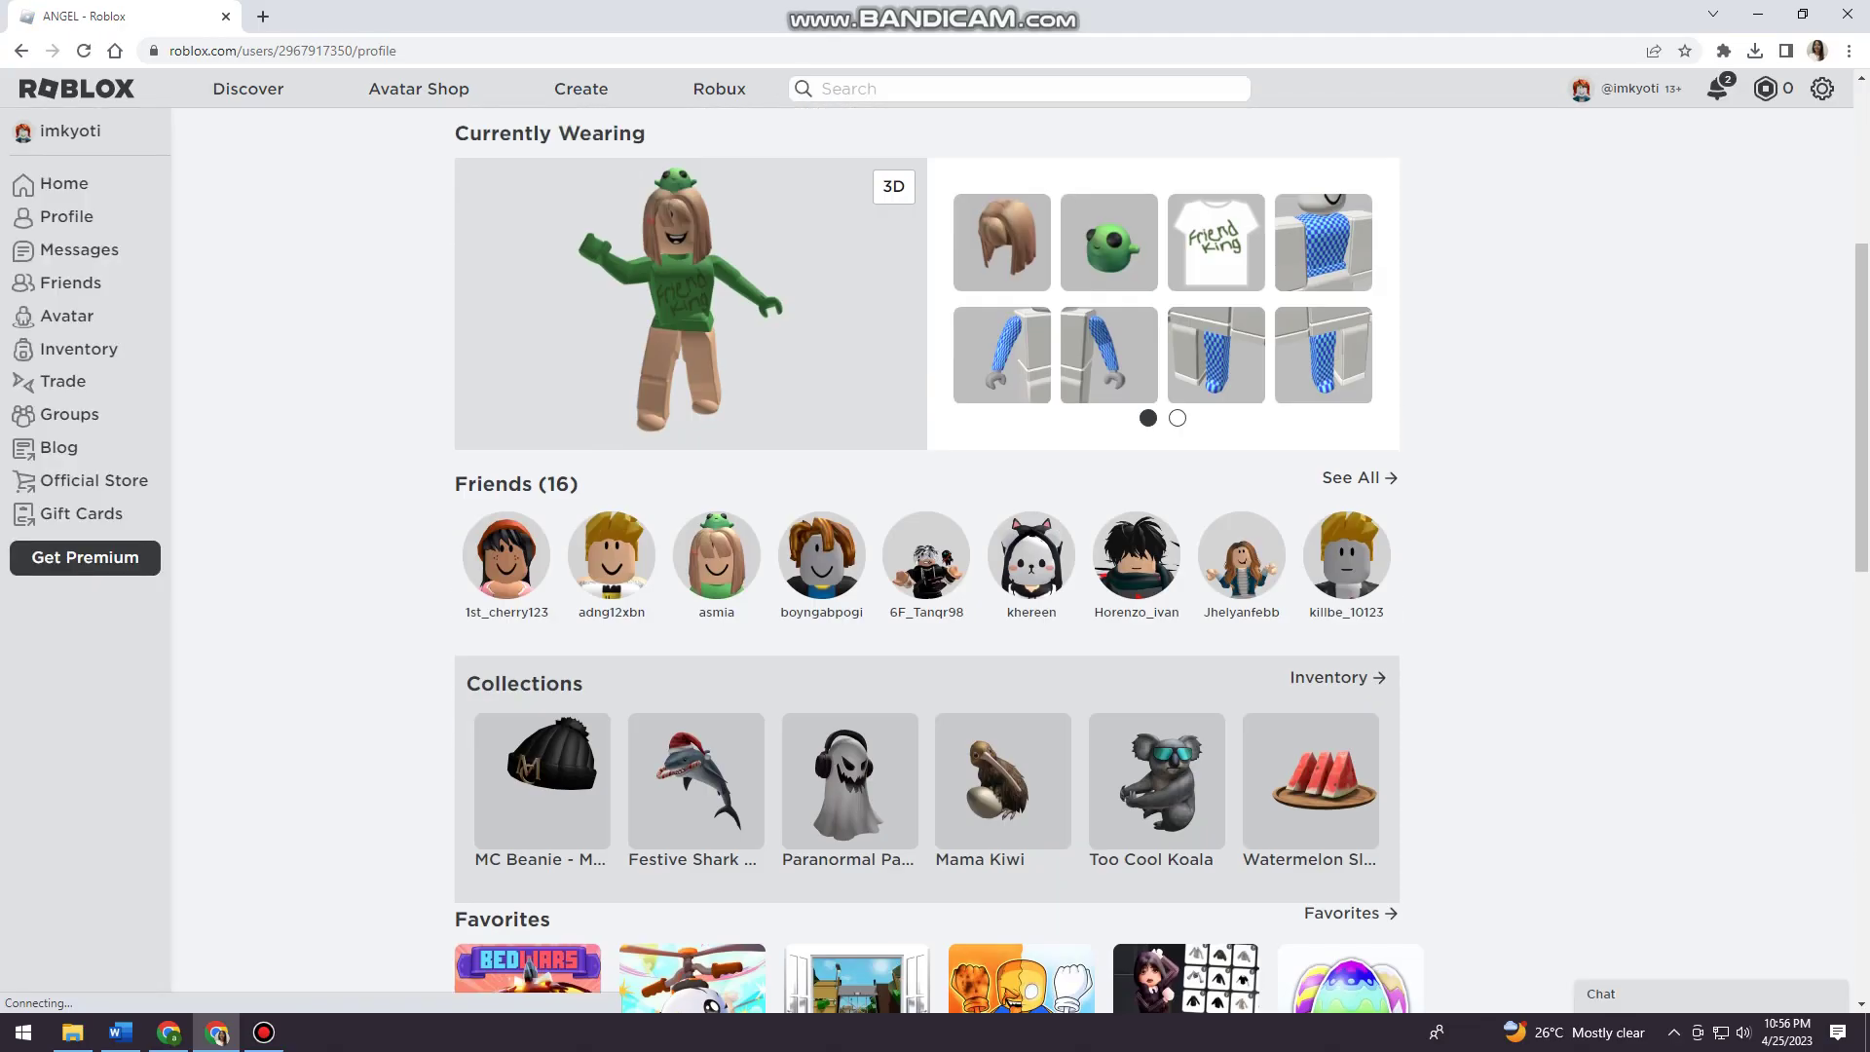
pyautogui.scroll(-4, 926, 584)
pyautogui.scroll(-2, 926, 585)
pyautogui.scroll(3, 927, 584)
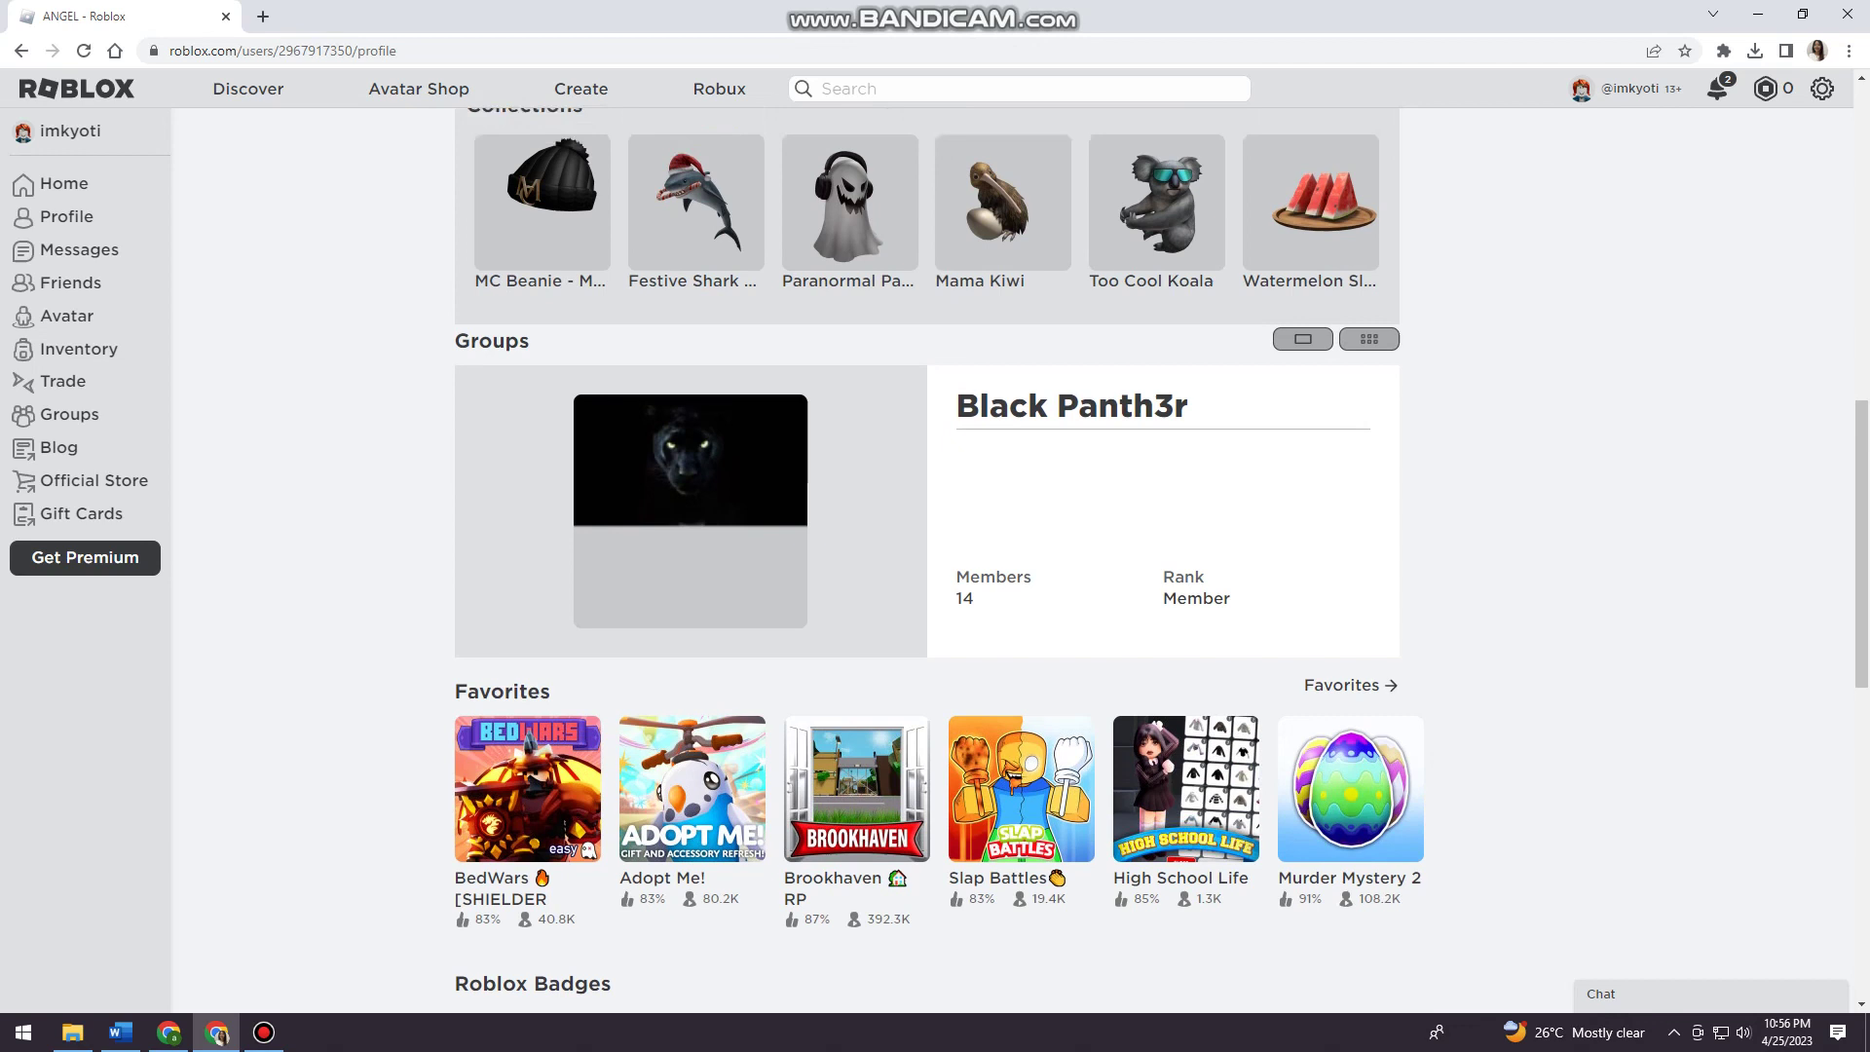
pyautogui.scroll(6, 926, 585)
pyautogui.scroll(2, 926, 584)
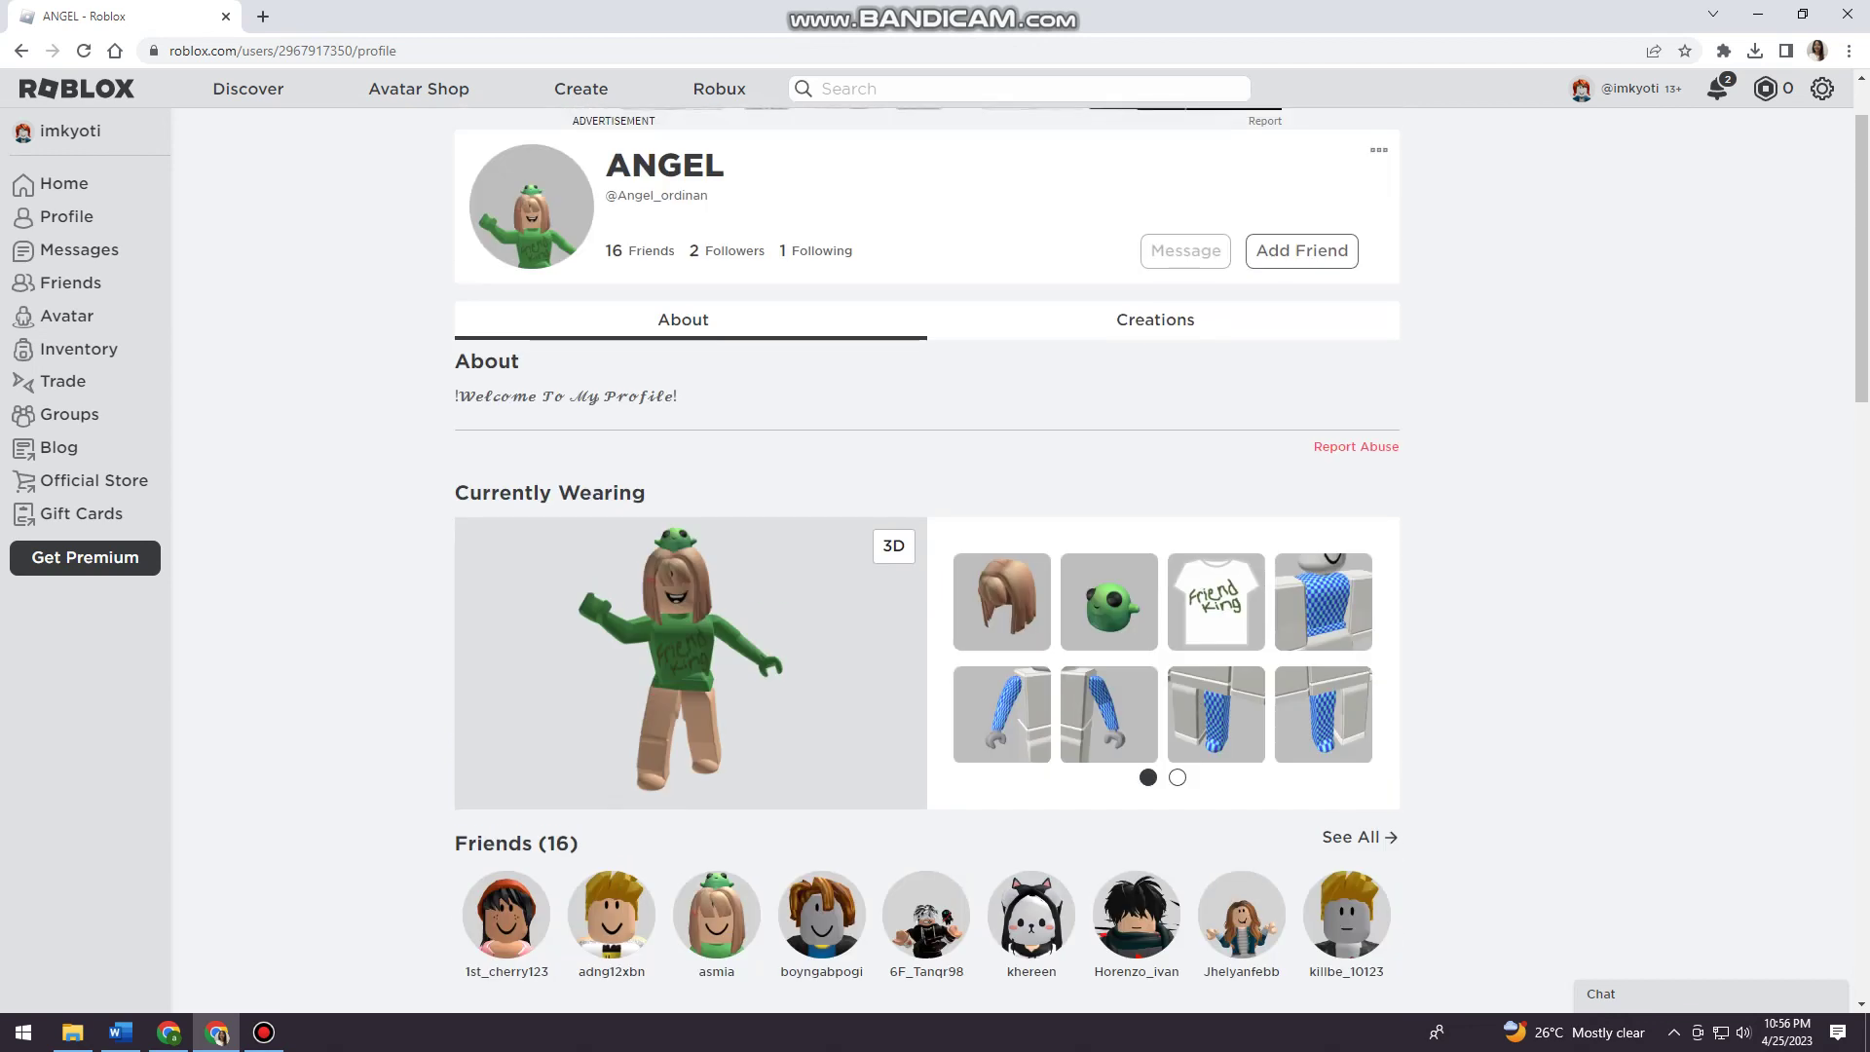
pyautogui.scroll(-1, 927, 584)
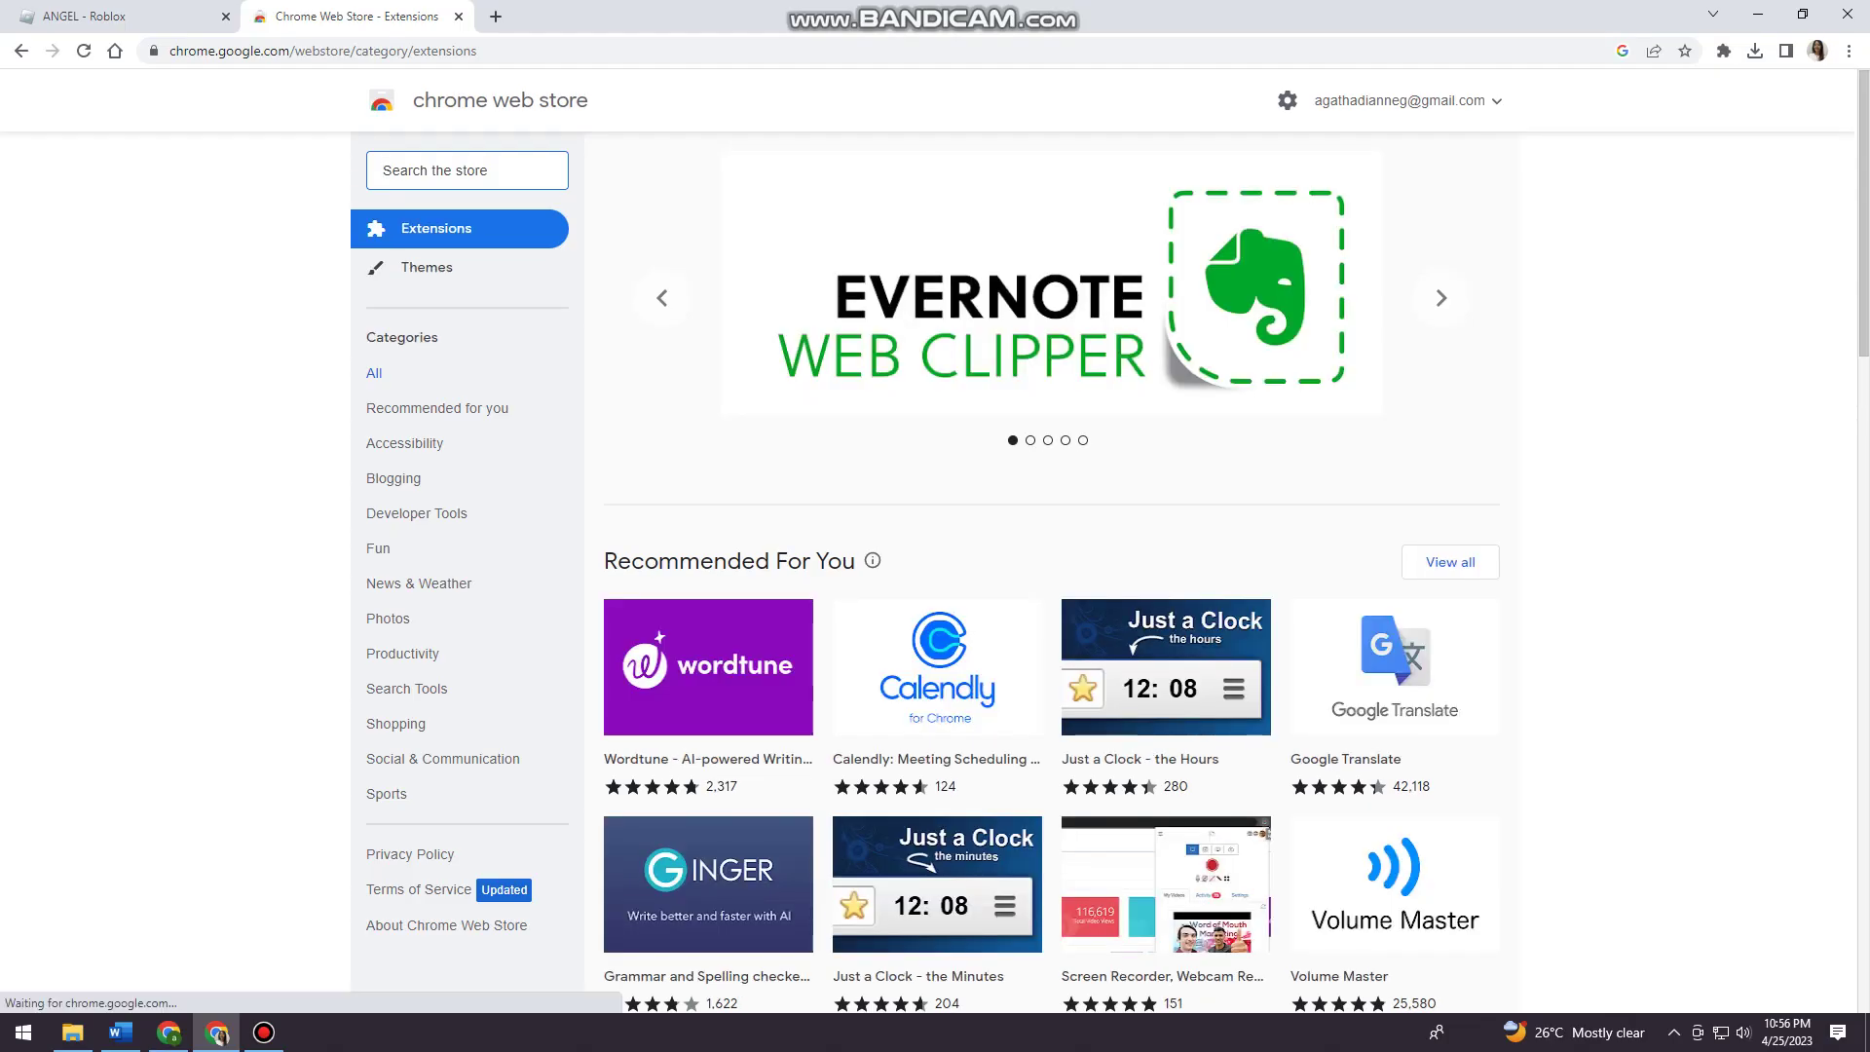
pyautogui.write('btroblox')
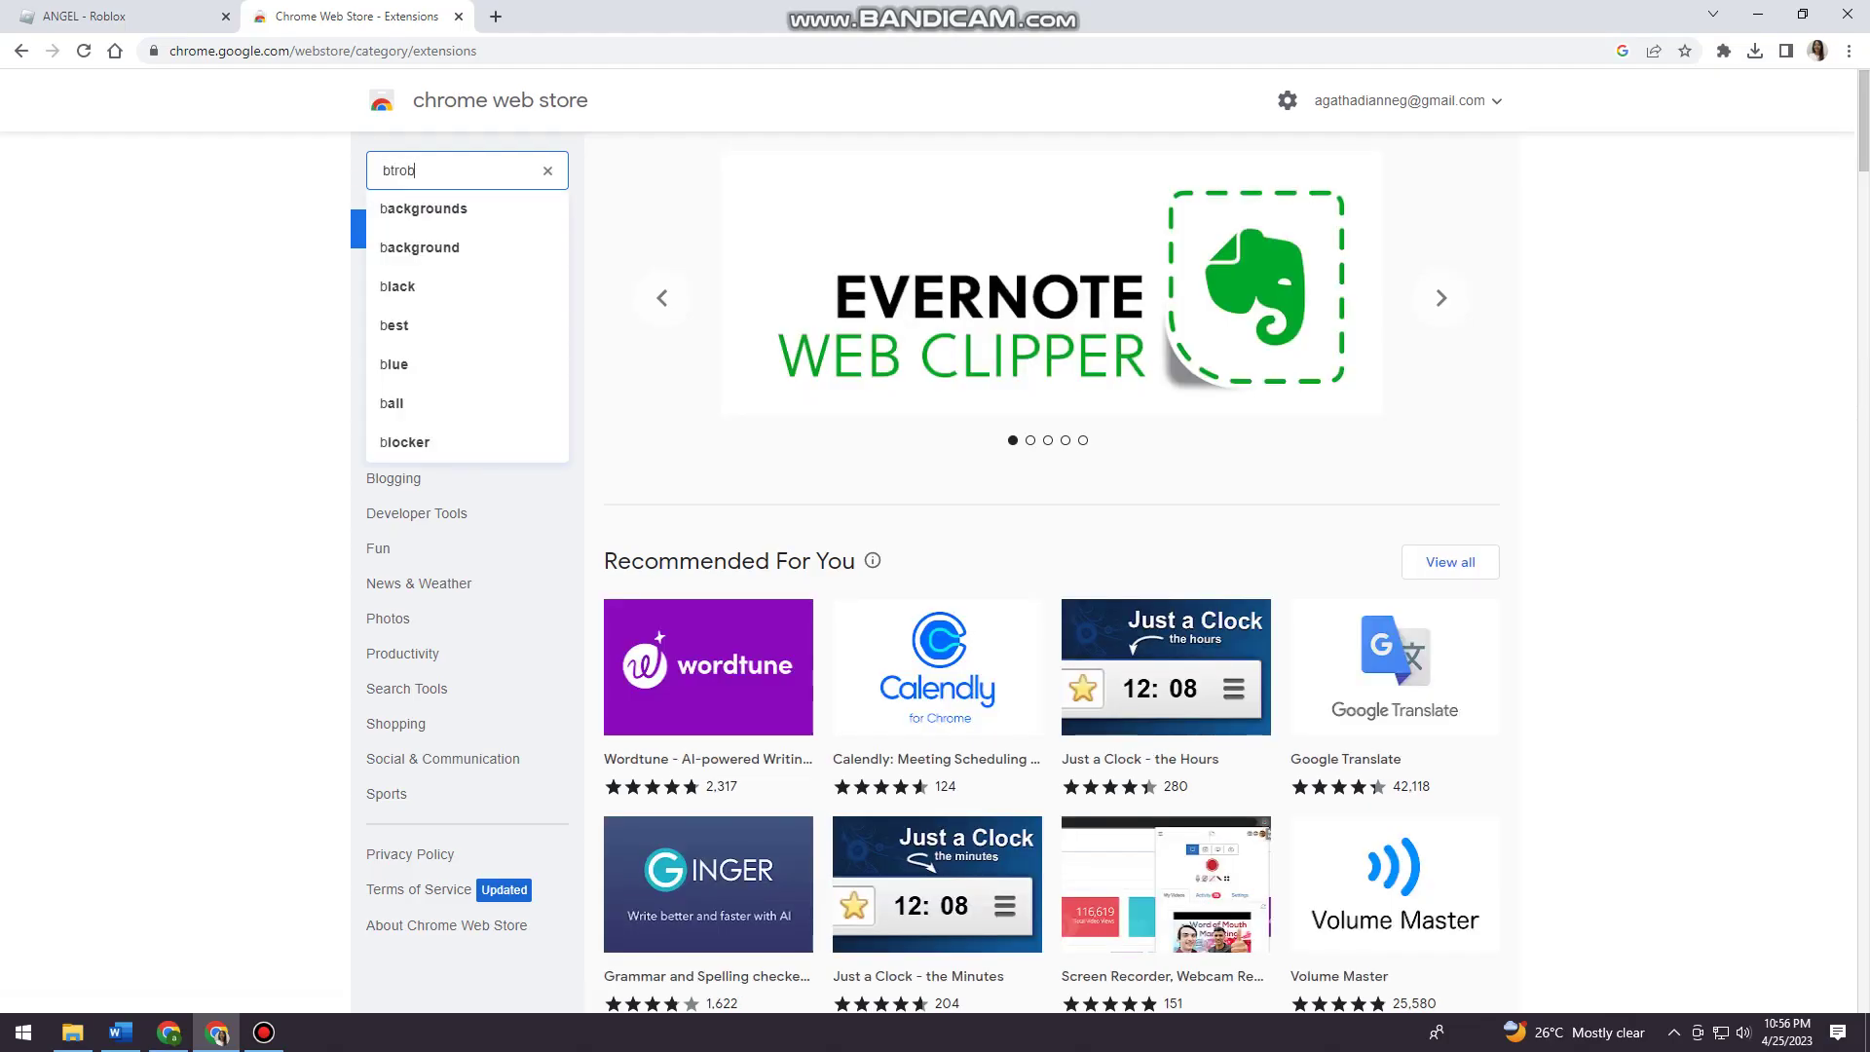
# Run the Chrome Web Store search for 'btroblox'
pyautogui.press('Return')
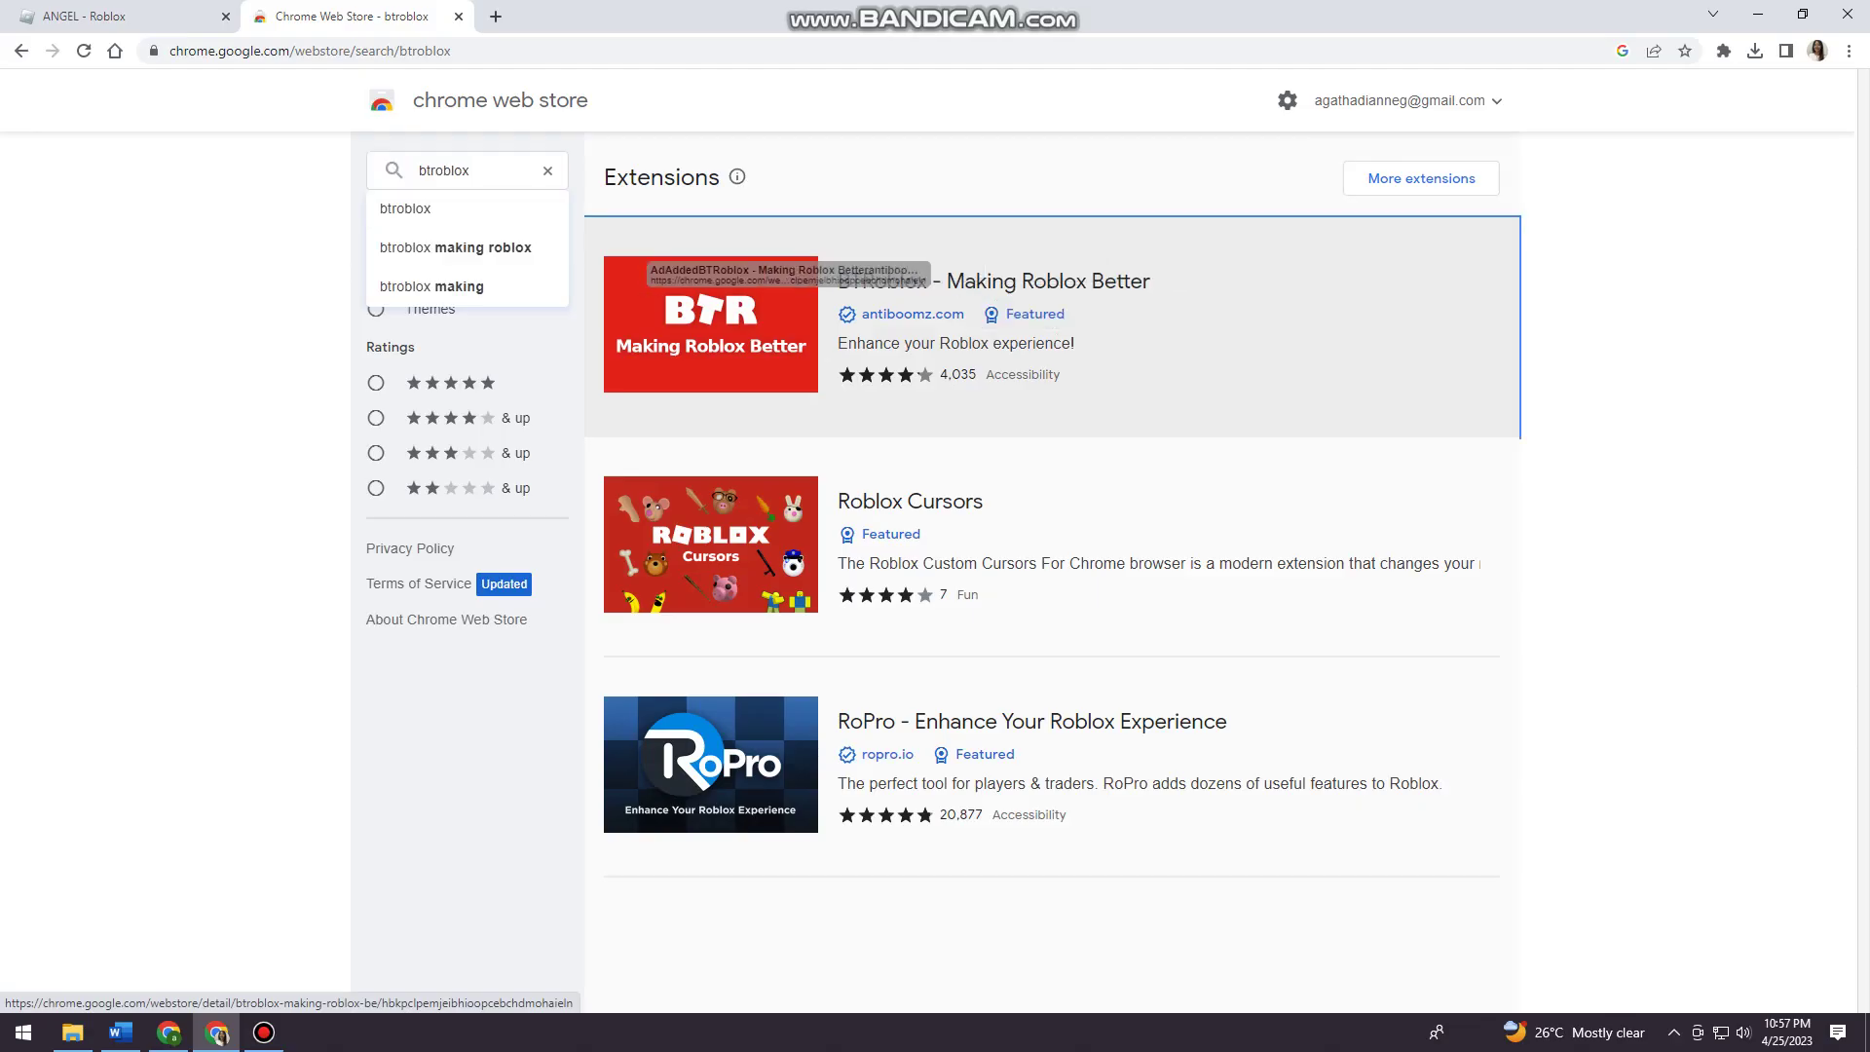
# Add the BTRoblox - Making Roblox Better listing to Chrome and dismiss the notice
pyautogui.click(877, 314)
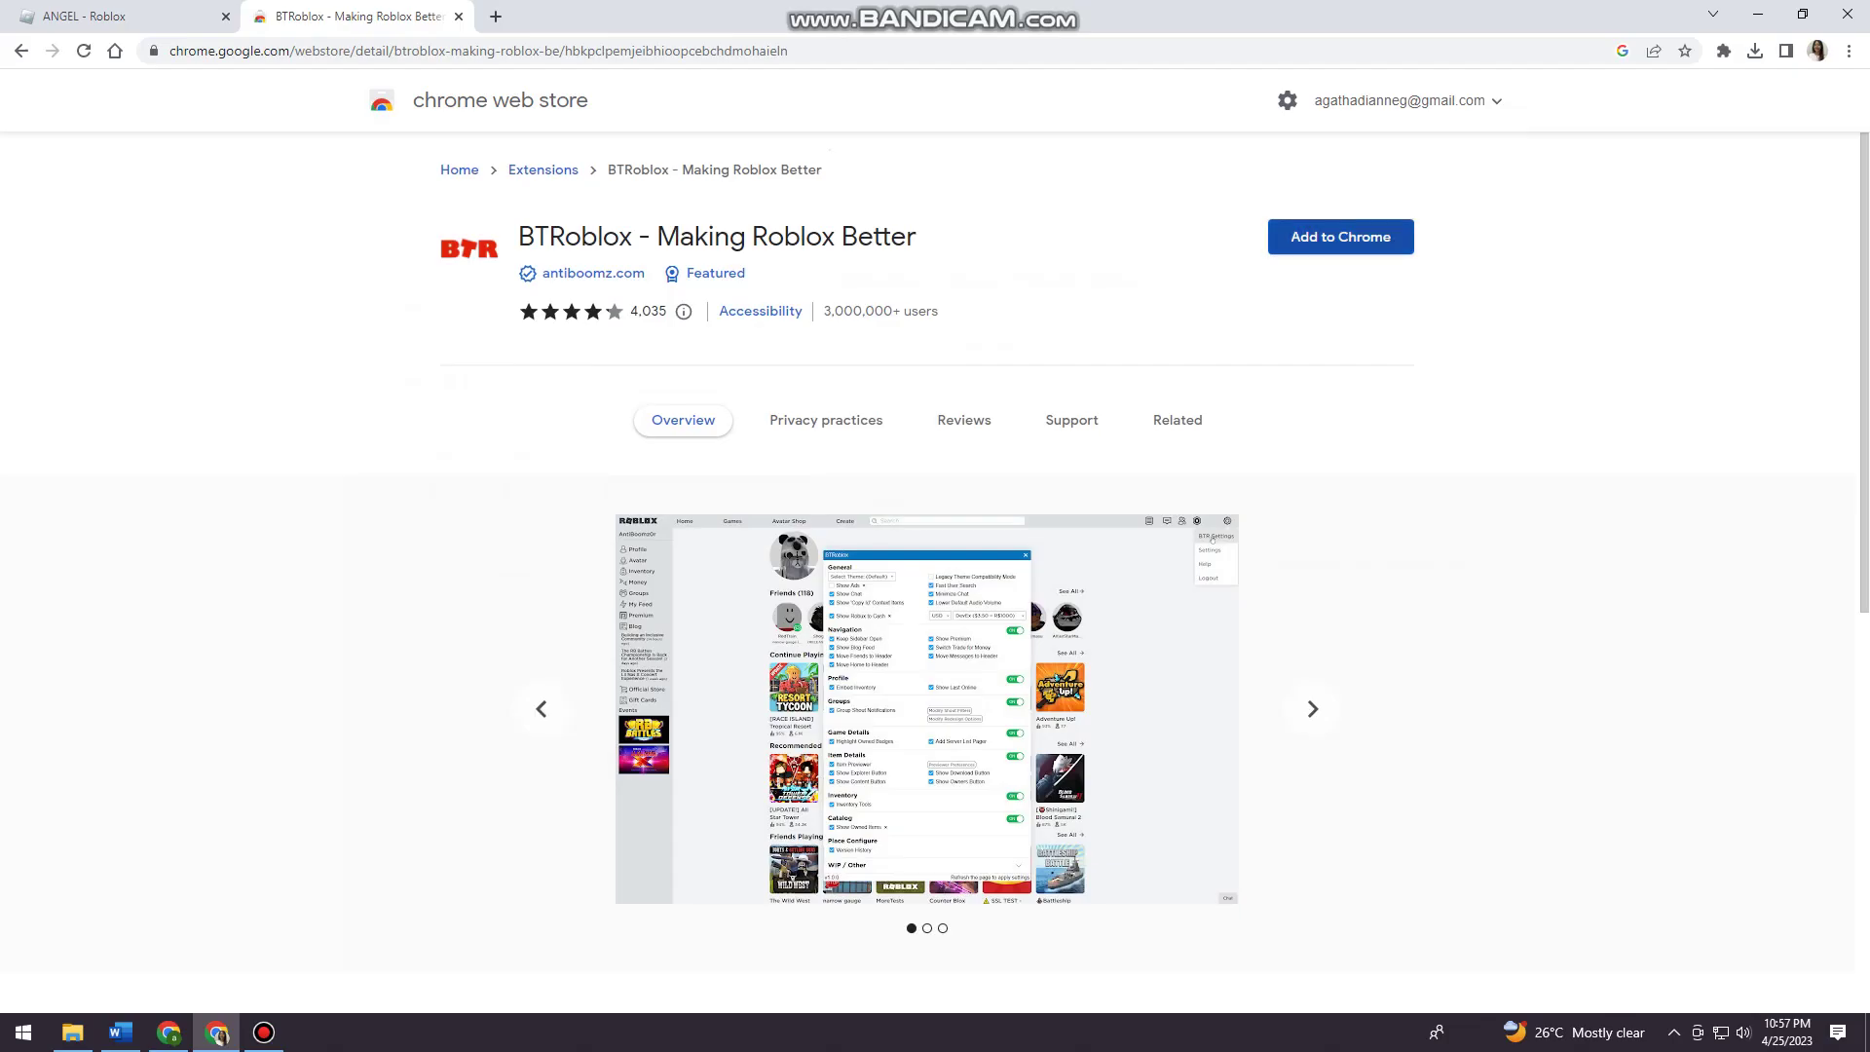
pyautogui.click(1339, 237)
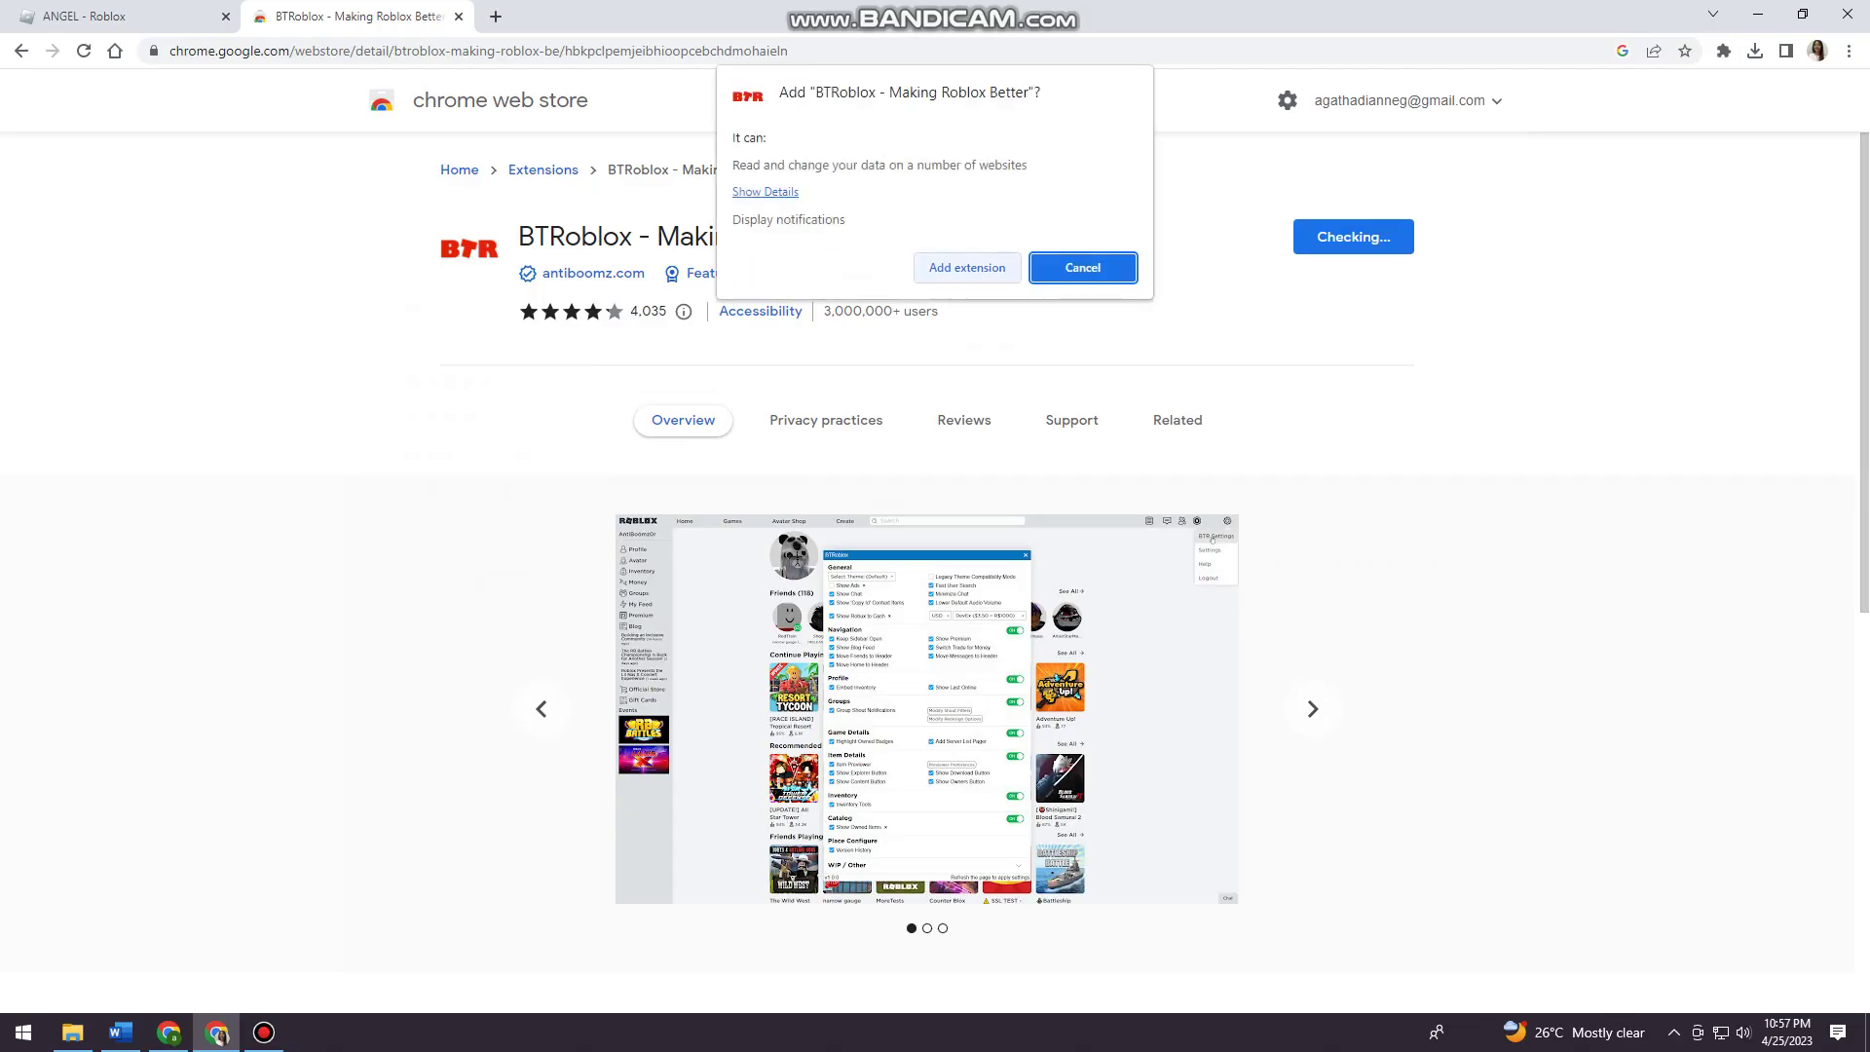
pyautogui.click(965, 268)
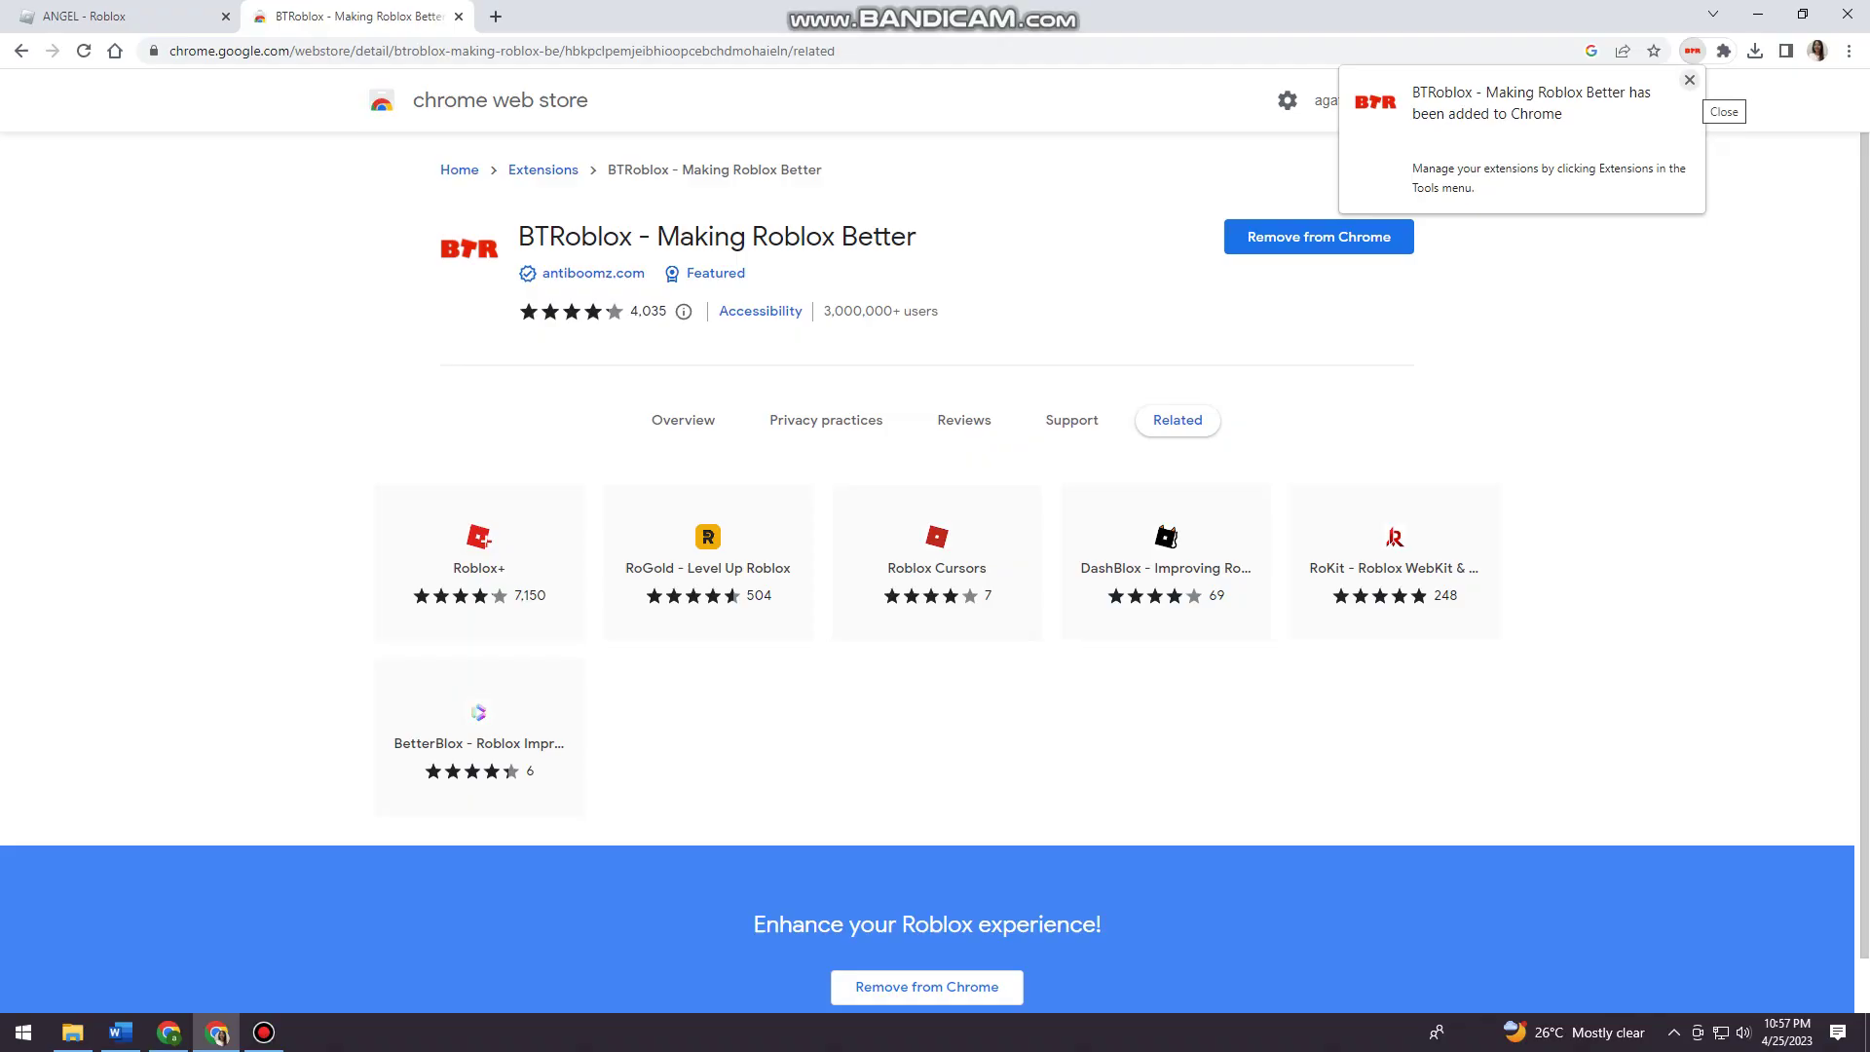
pyautogui.click(1691, 81)
# Return to the ANGEL - Roblox profile tab and reload it with F5
pyautogui.click(102, 16)
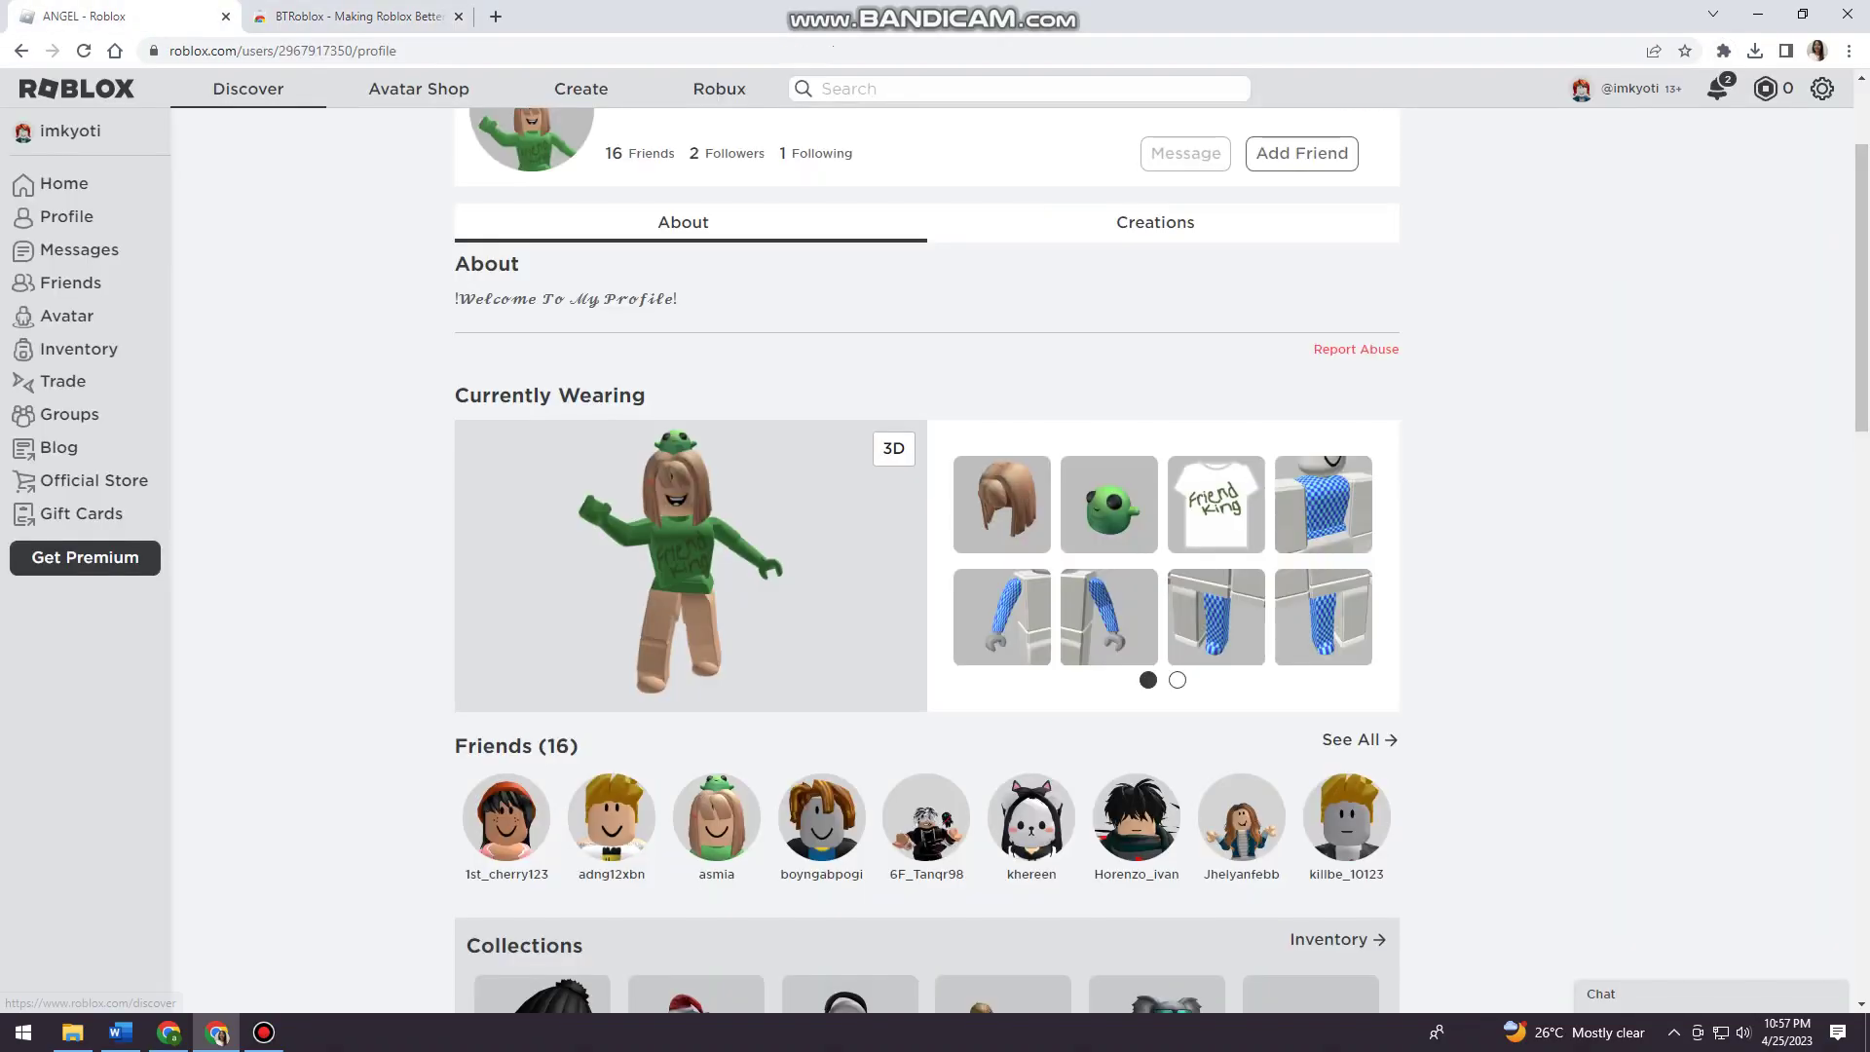
pyautogui.scroll(3, 927, 585)
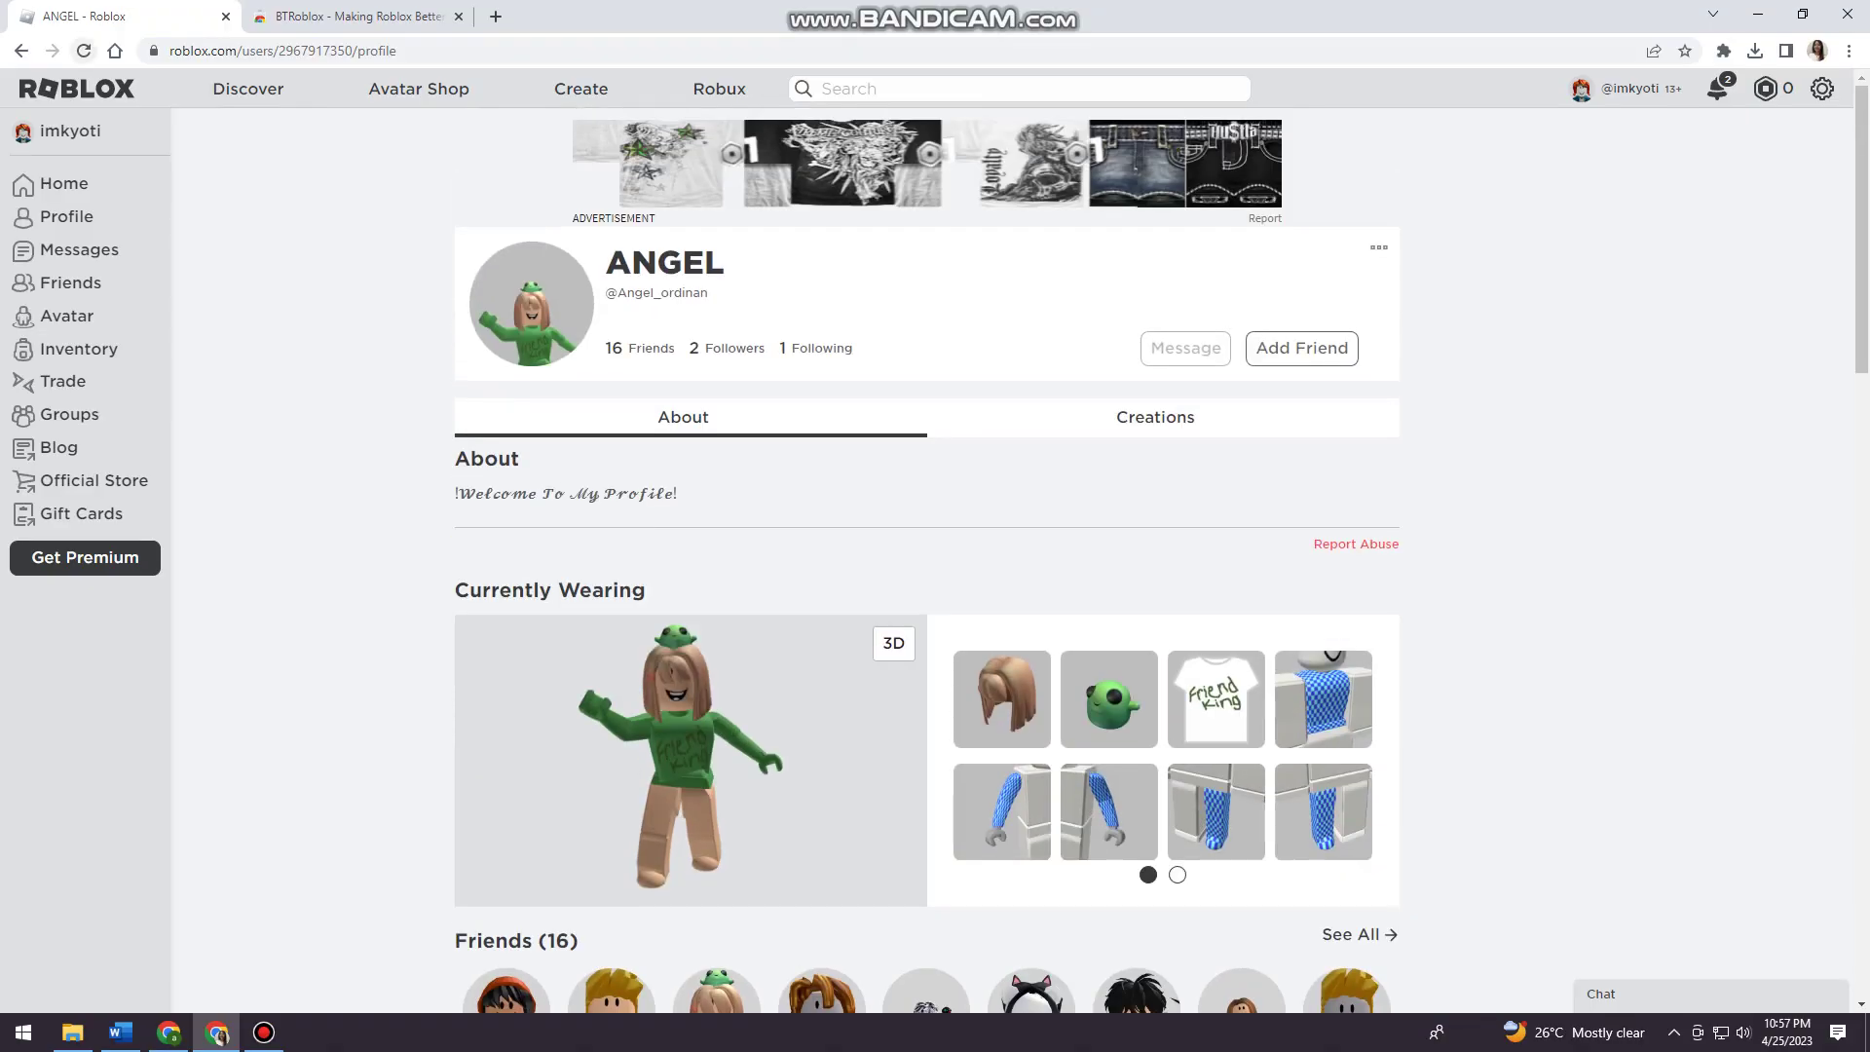
pyautogui.press('F5')
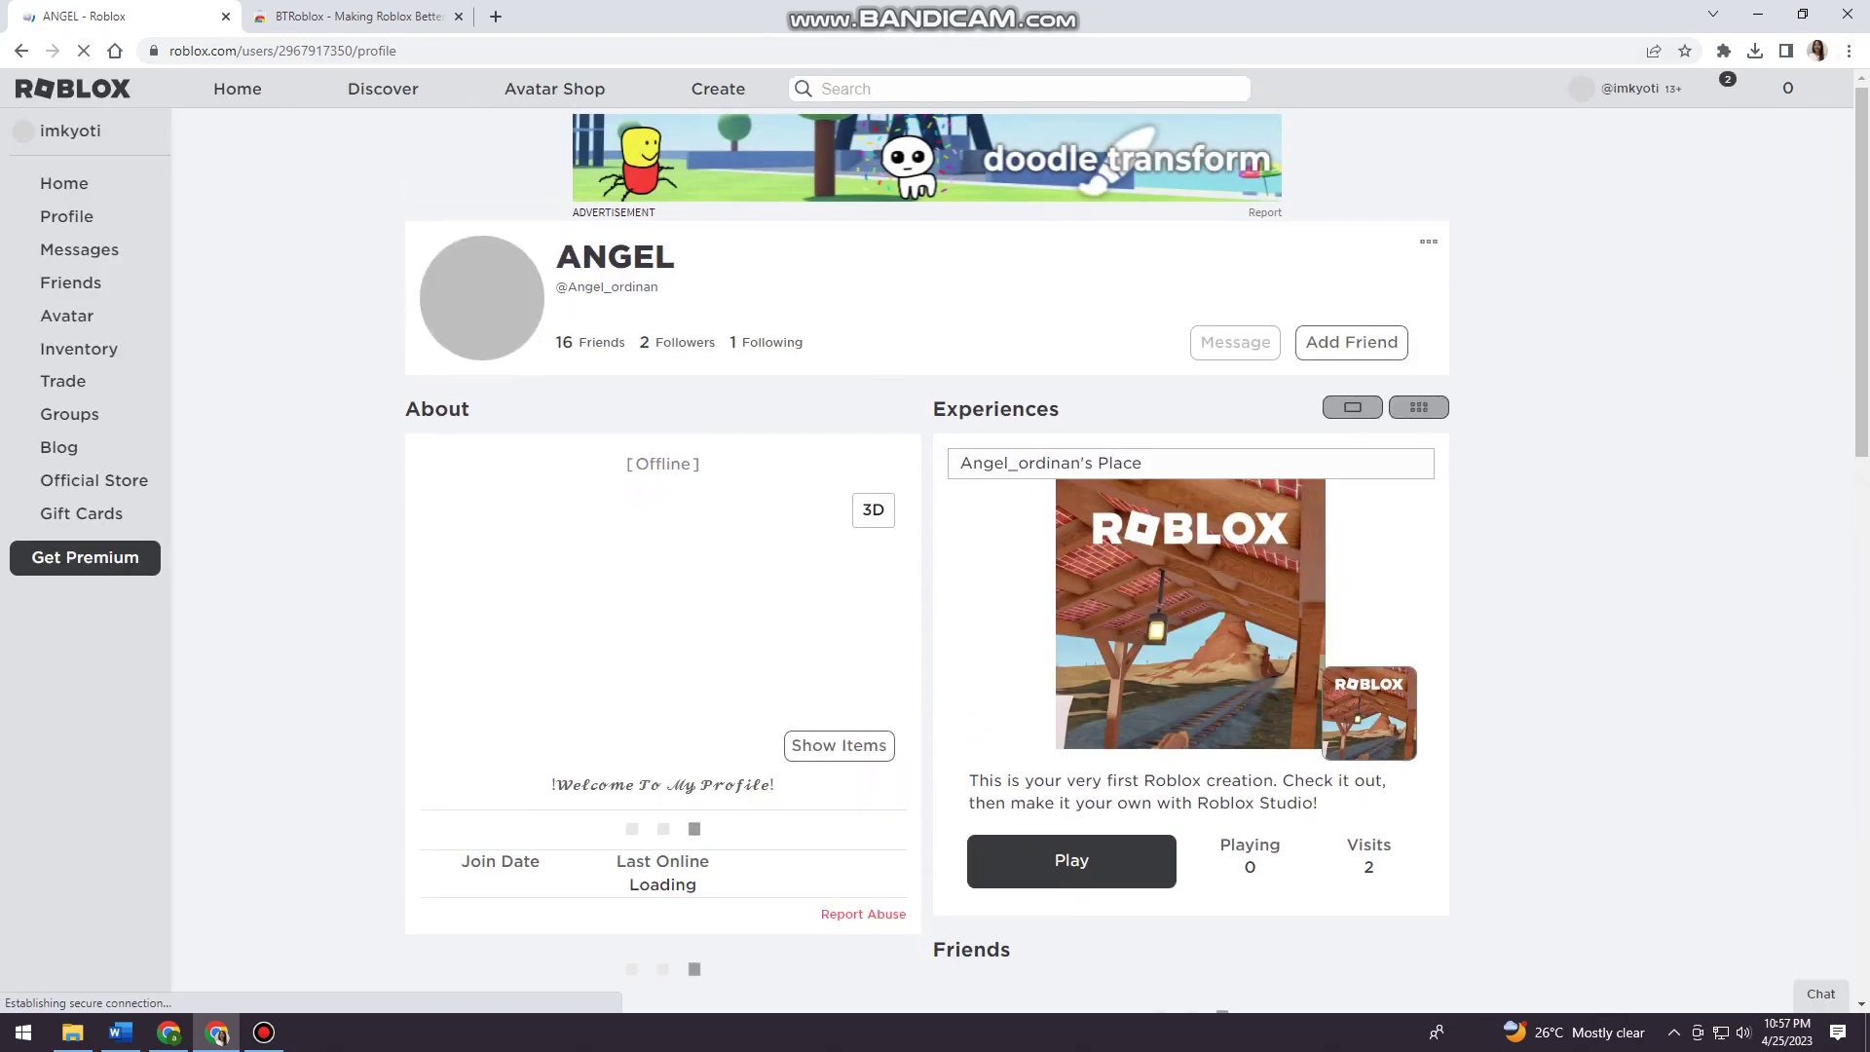
pyautogui.scroll(-2, 935, 585)
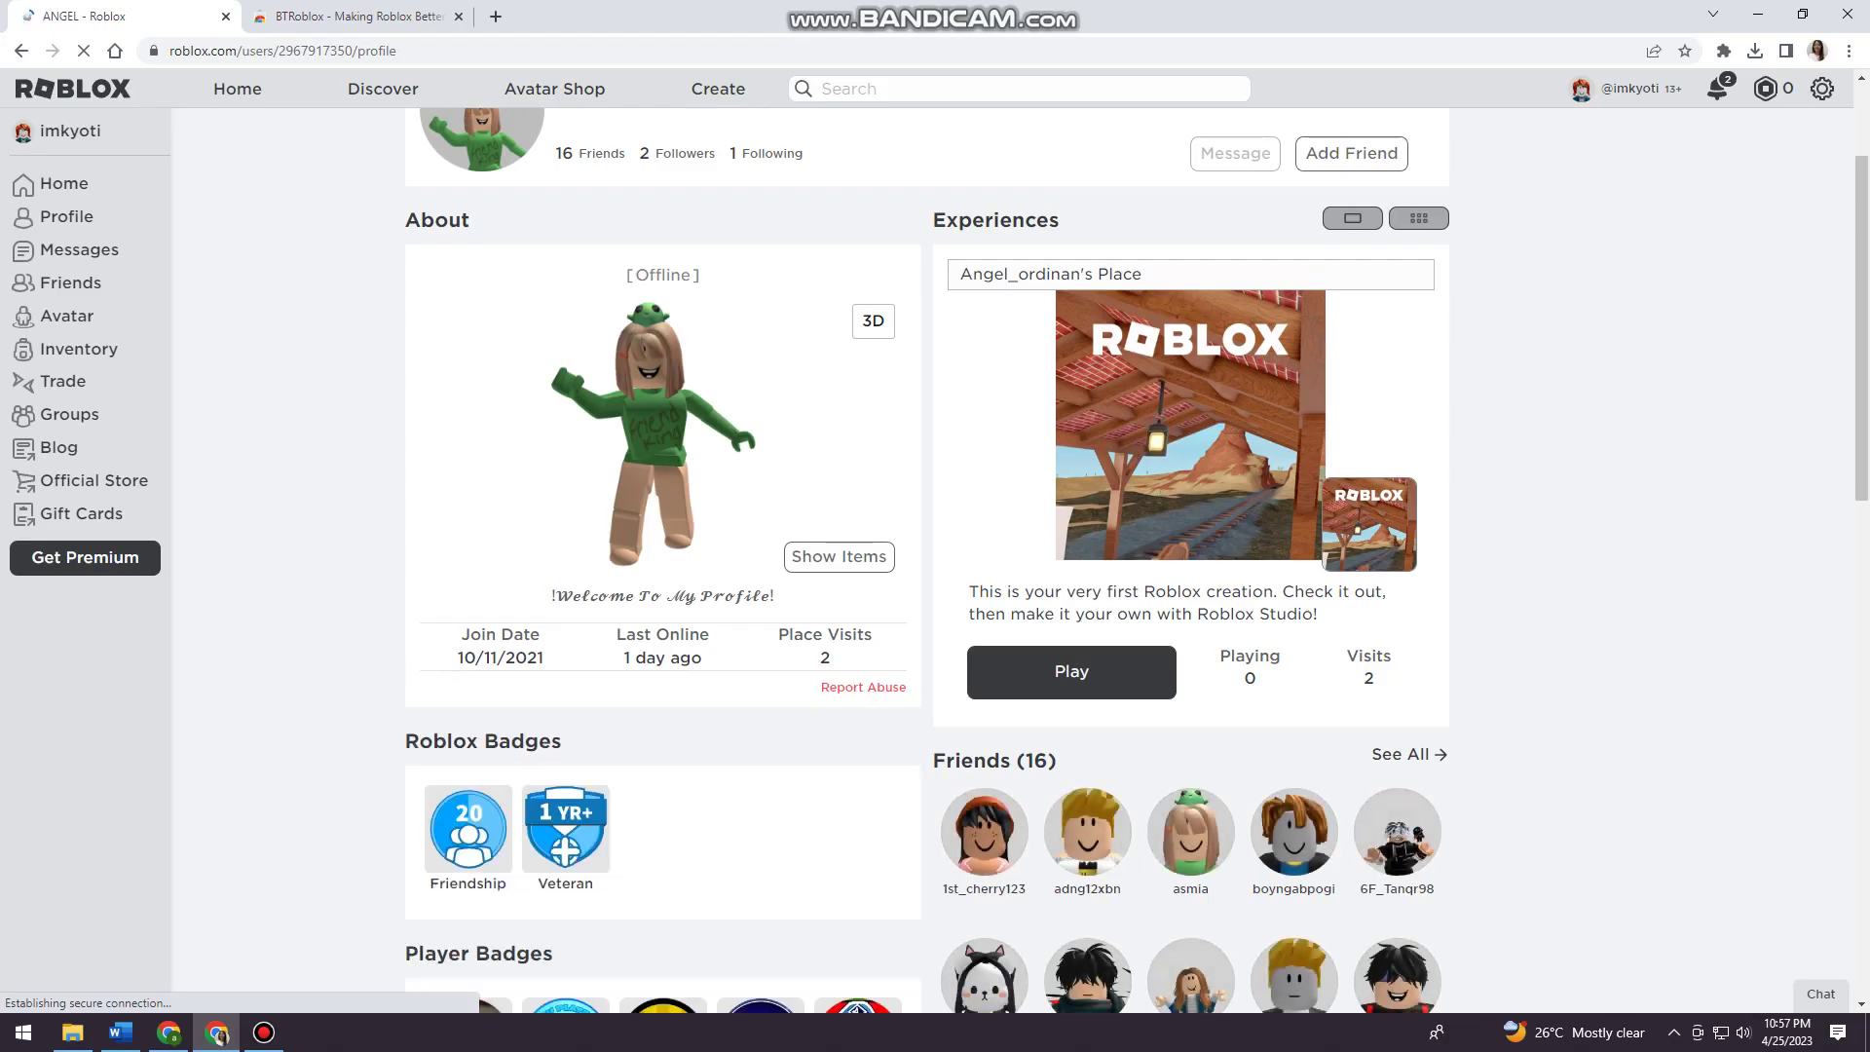
# Highlight the Last Online value '1 day ago' in the About panel, then deselect it
pyautogui.moveTo(712, 635)
pyautogui.mouseDown()
pyautogui.moveTo(617, 635)
pyautogui.moveTo(701, 658)
pyautogui.mouseUp()
pyautogui.click(663, 687)
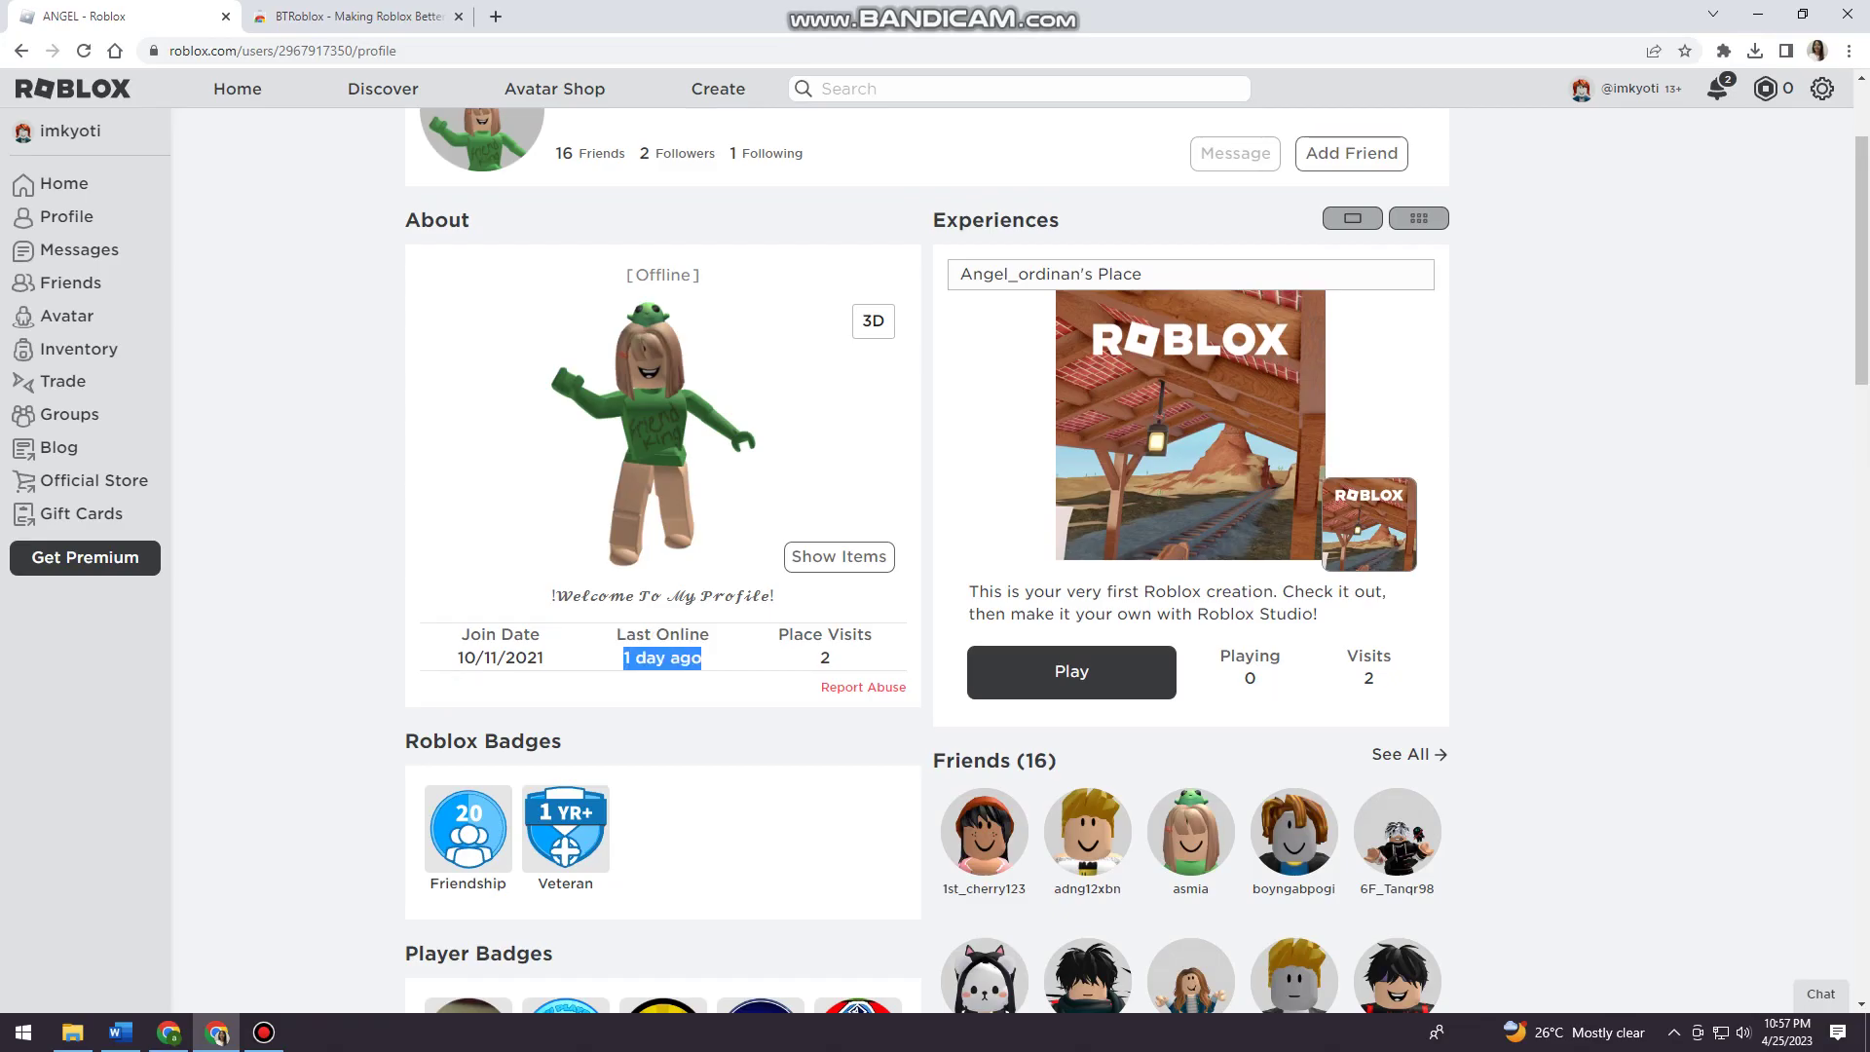
pyautogui.click(661, 687)
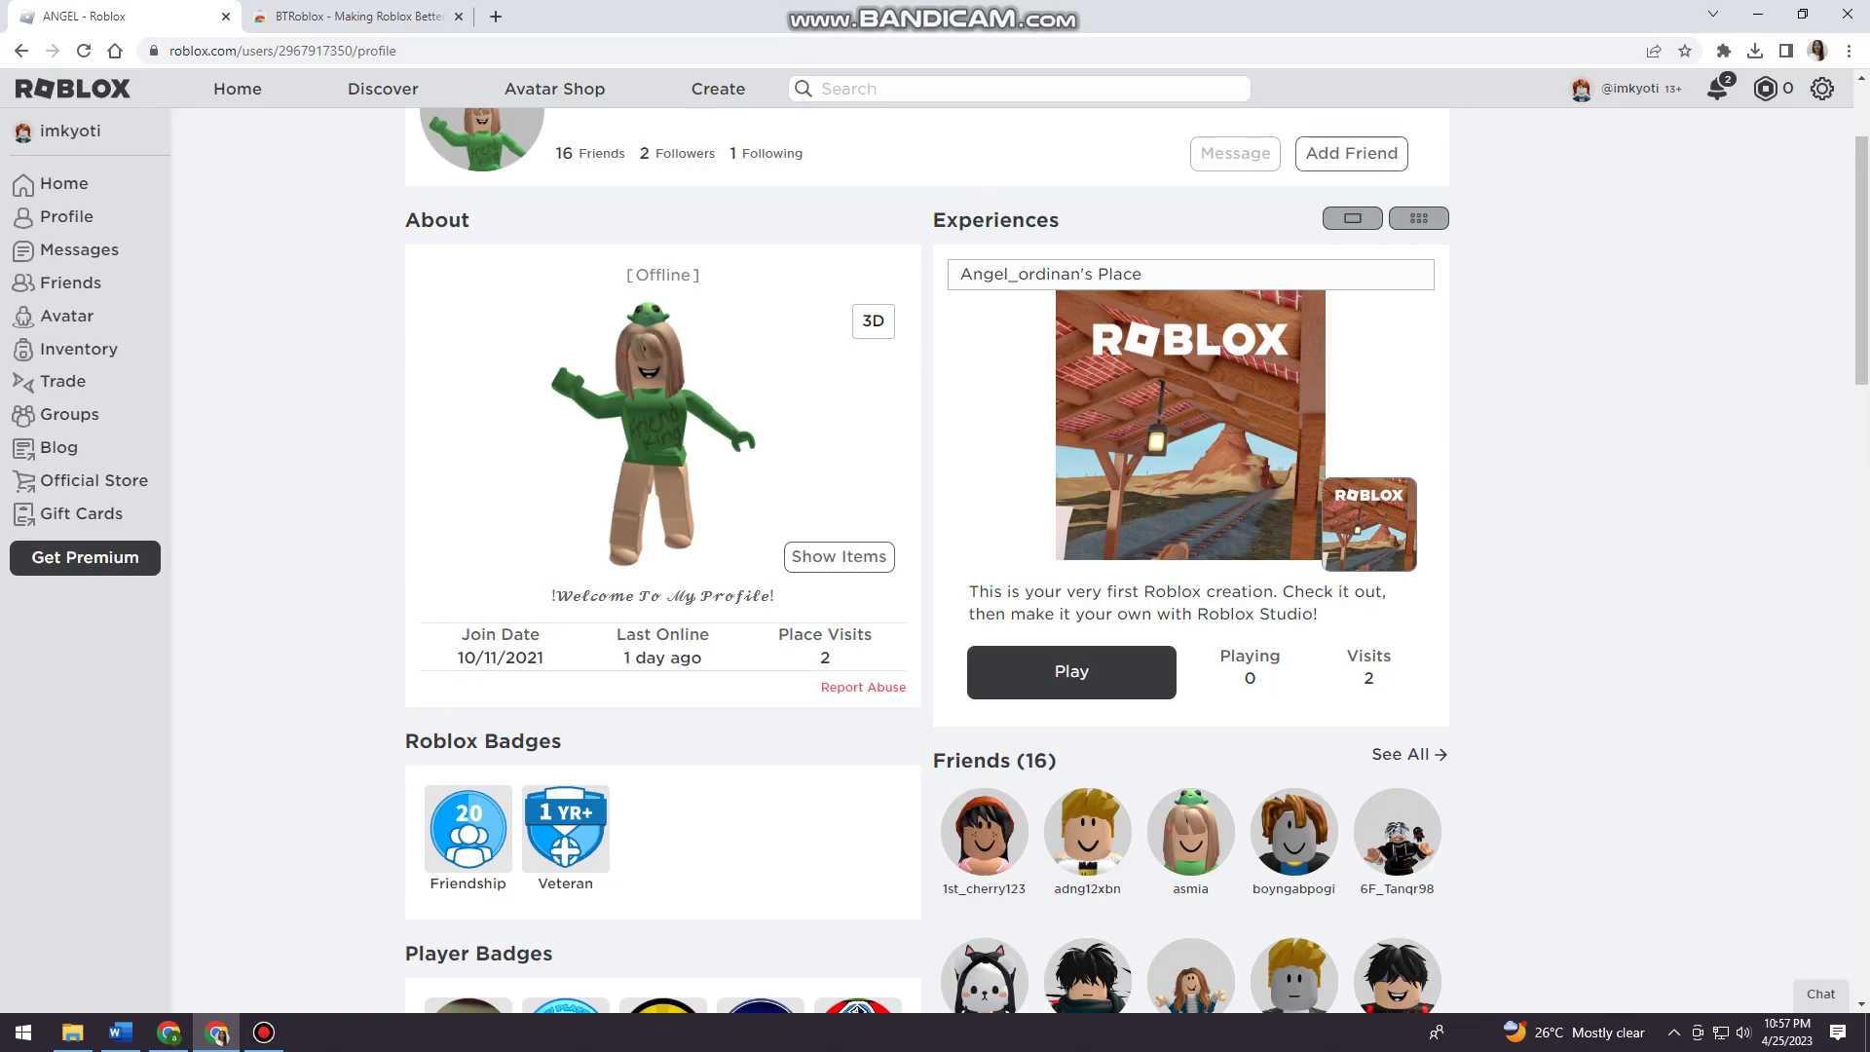